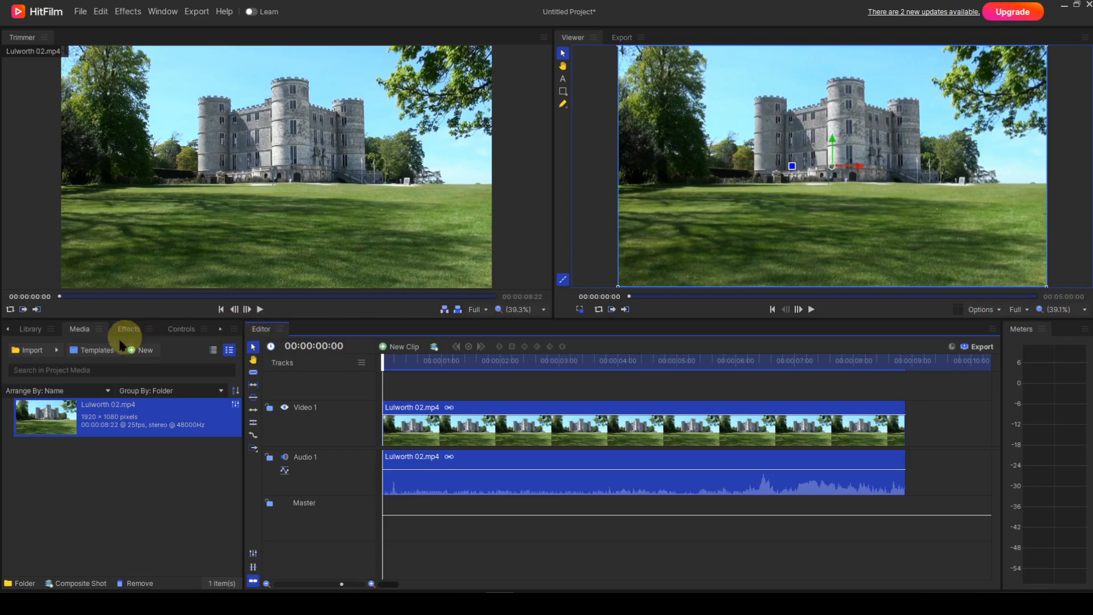
# Step: Open the installed template "Lower third, fly in, fly out" for editing as a composite shot
pyautogui.click(107, 356)
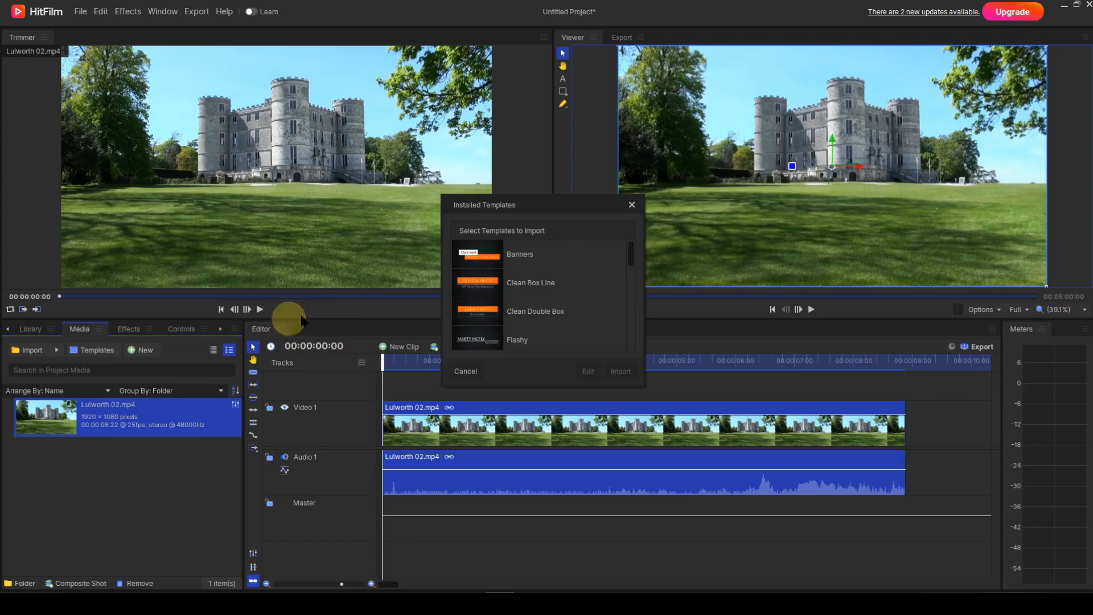
pyautogui.scroll(-3, 513, 280)
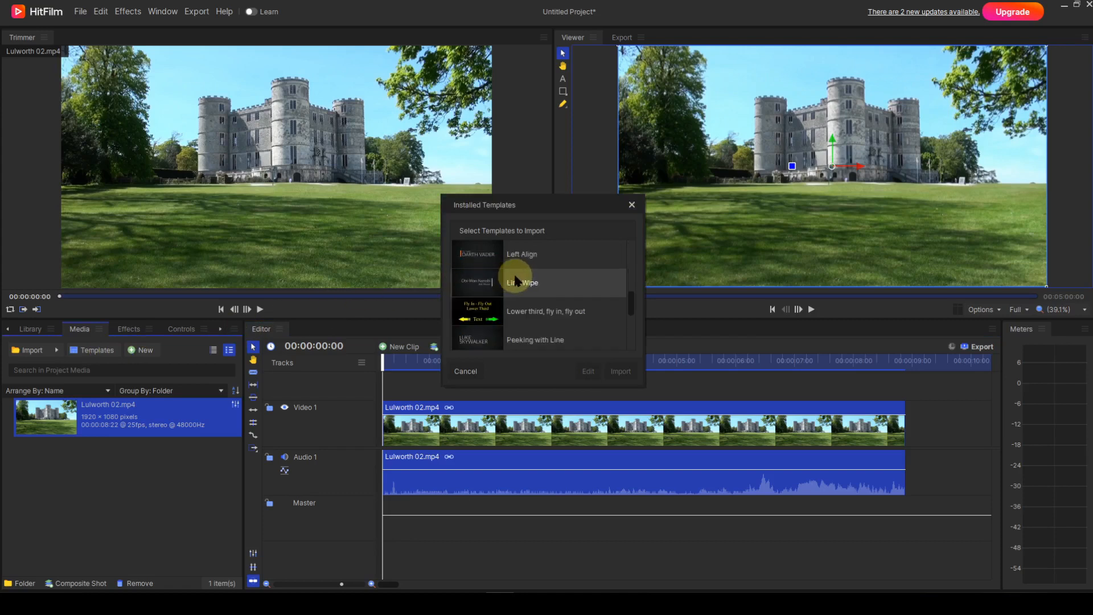
pyautogui.click(534, 312)
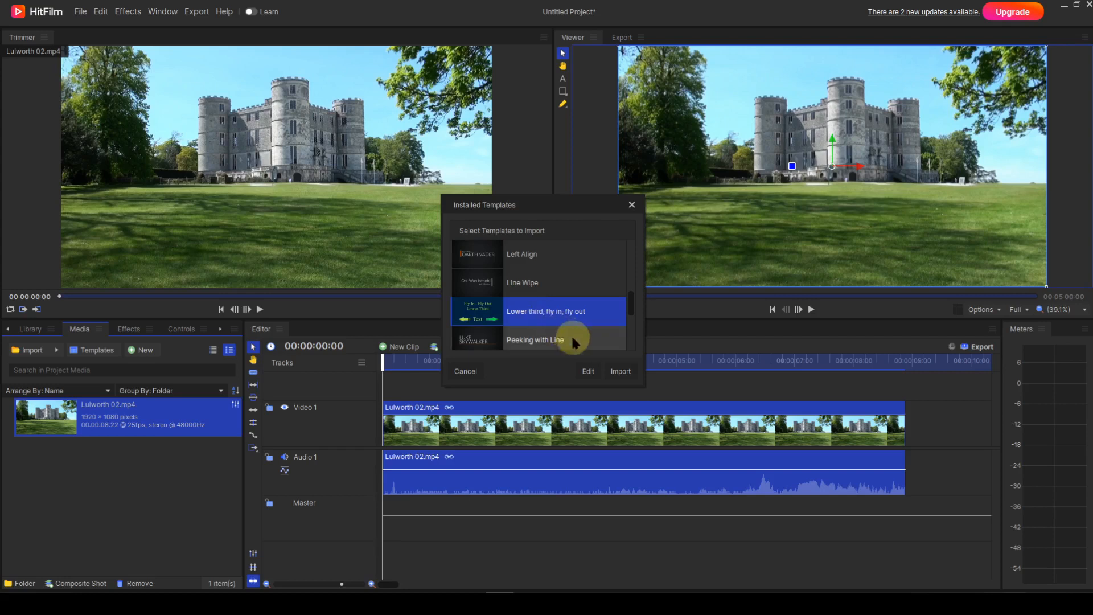
pyautogui.click(588, 372)
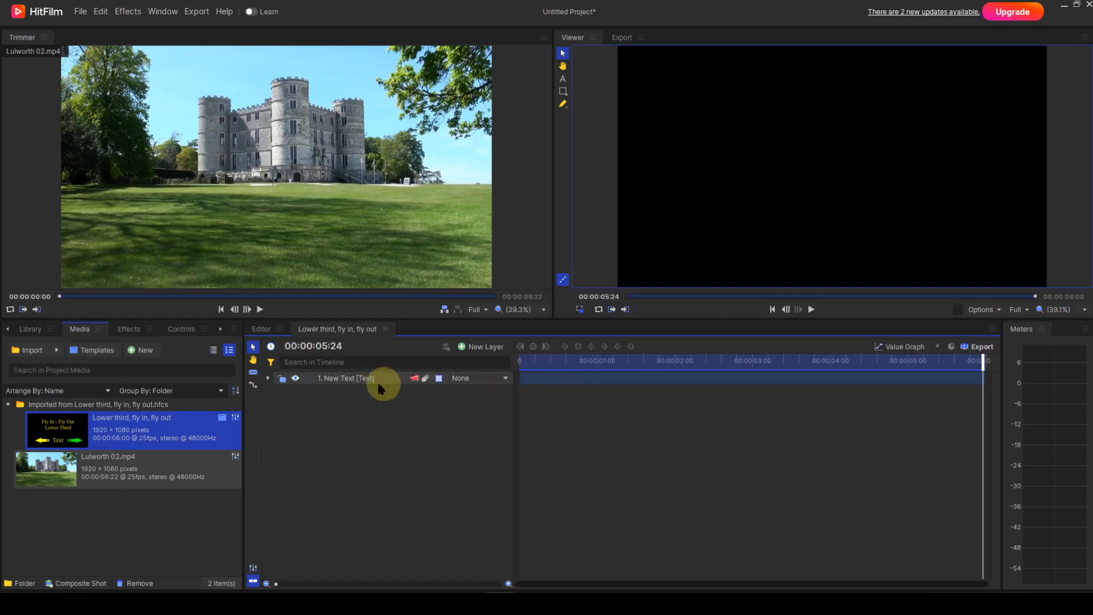
# Step: Move the last two Position keyframes of the New Text layer one second earlier, so the fly-out starts at 00:00:04:00
pyautogui.click(268, 379)
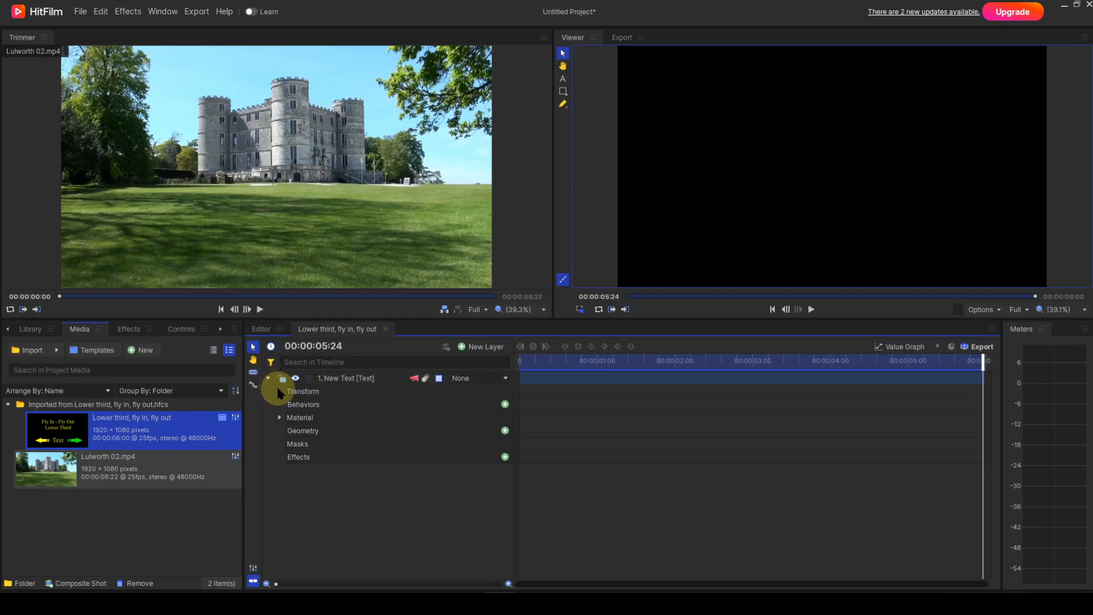
pyautogui.click(279, 391)
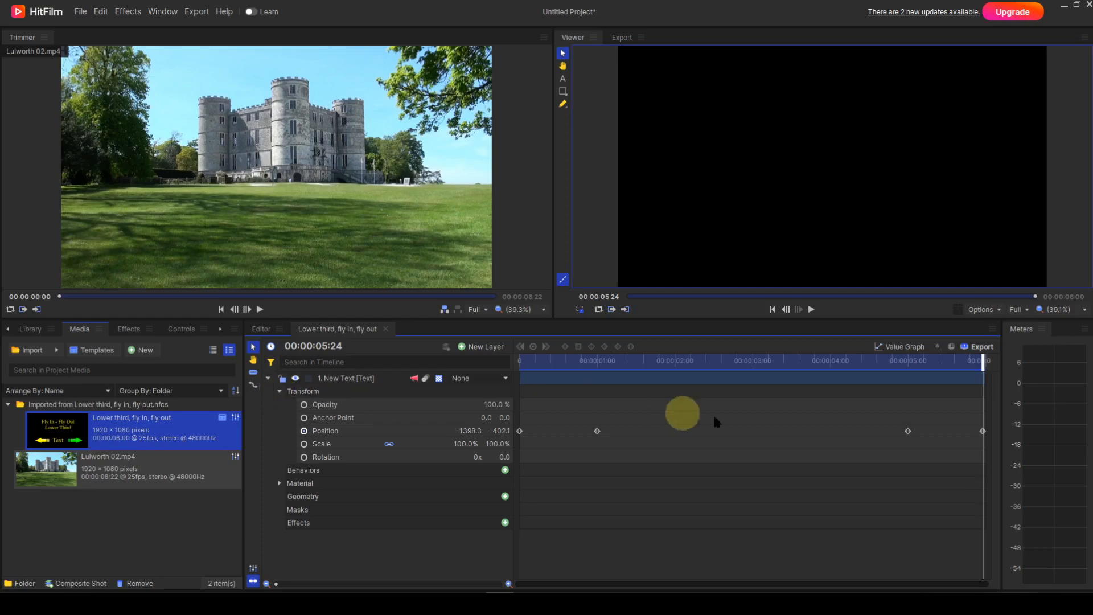
pyautogui.moveTo(884, 422); pyautogui.dragTo(994, 444)
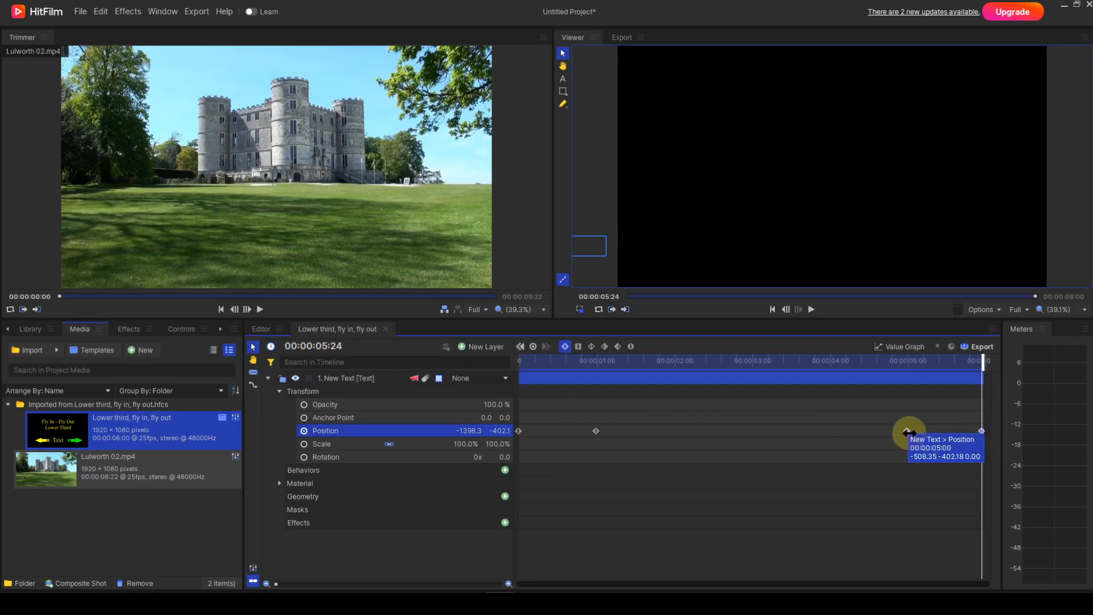
pyautogui.moveTo(907, 433); pyautogui.dragTo(829, 434)
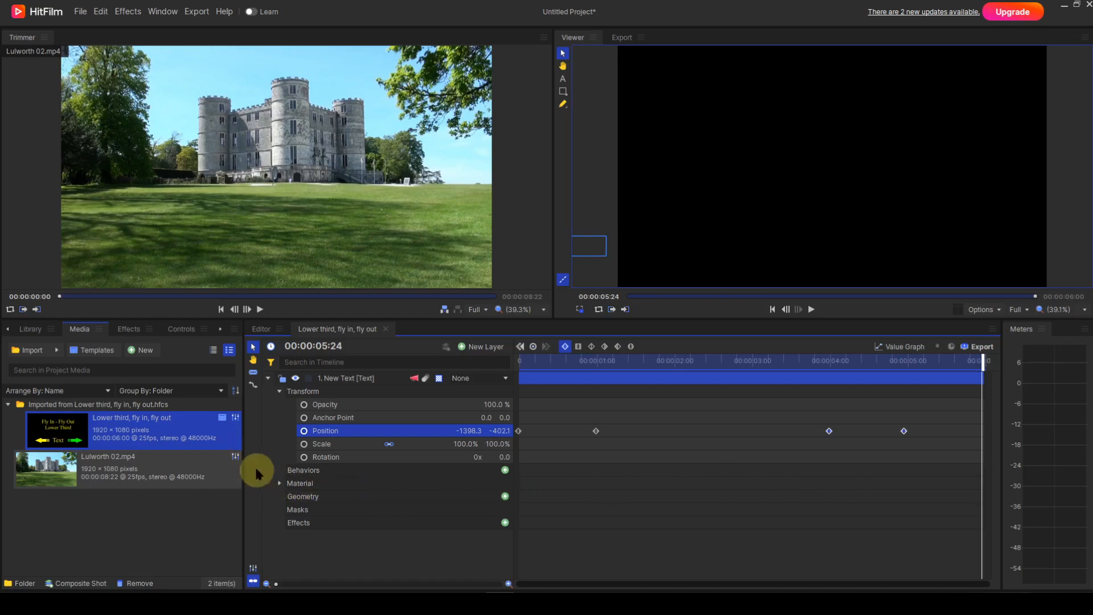
# Step: Set the duration of the "Lower third, fly in, fly out" composite shot to 00:00:05:00
pyautogui.click(236, 419)
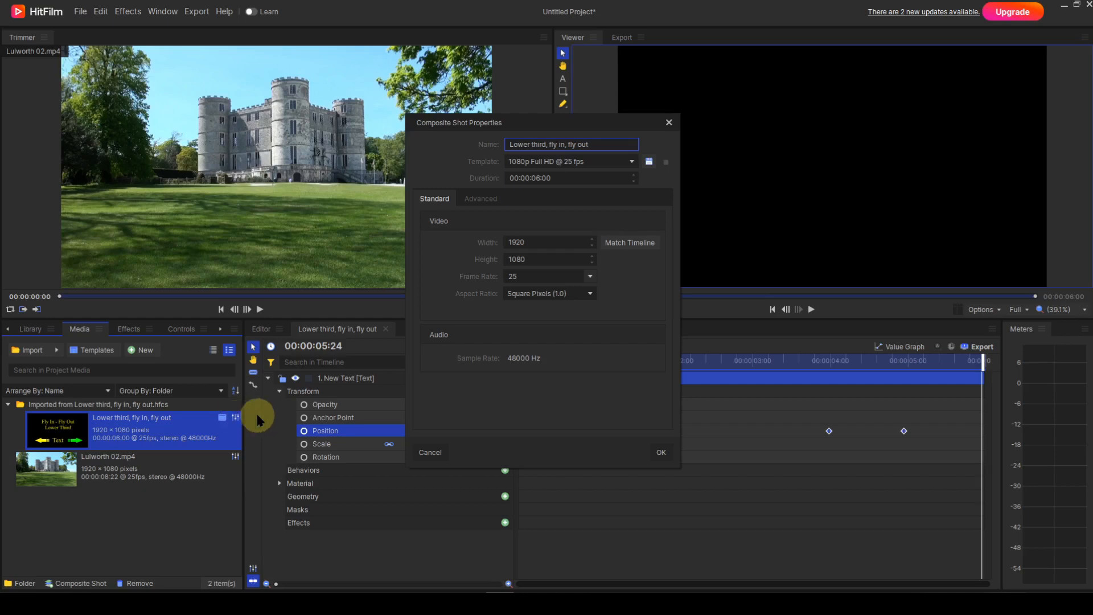
pyautogui.click(536, 179)
pyautogui.click(538, 179)
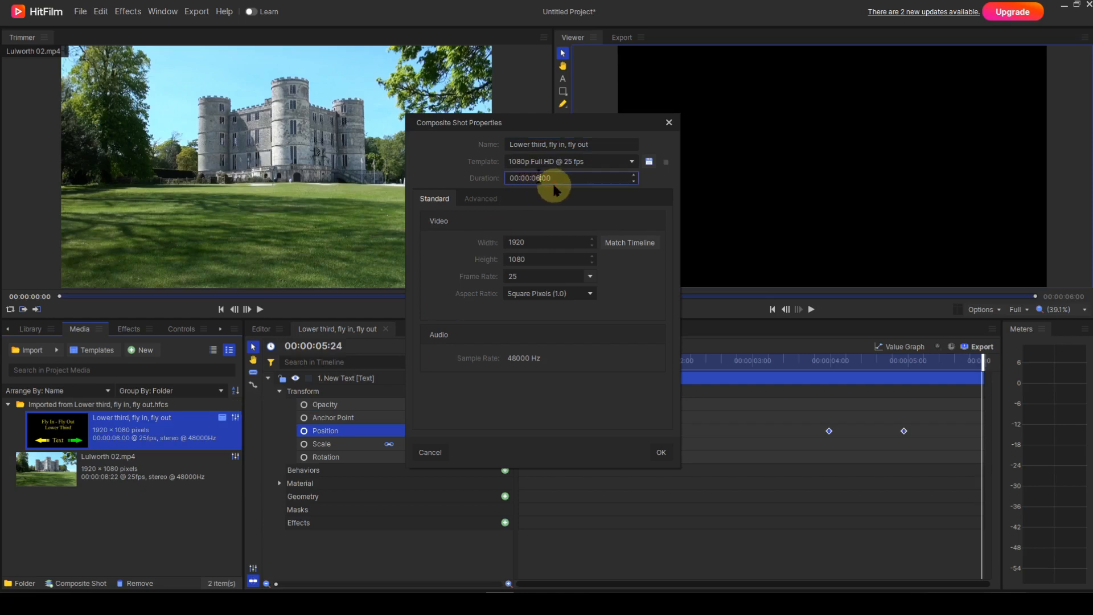
pyautogui.press('BackSpace')
pyautogui.write('5')
pyautogui.click(660, 452)
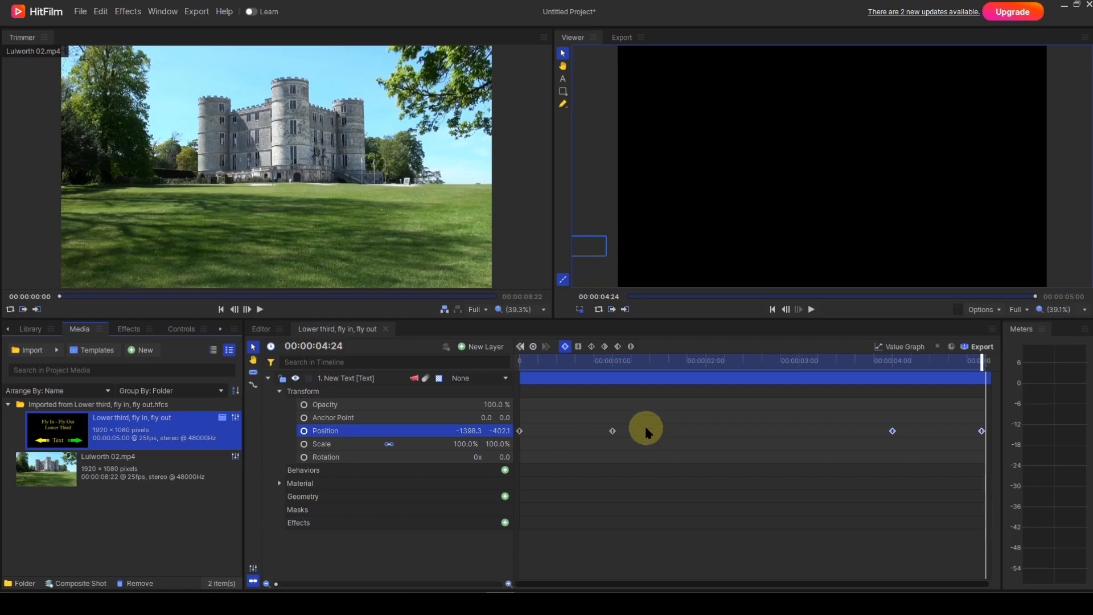
# Step: Preview the shortened composite shot from its start and return the playhead to the beginning
pyautogui.click(772, 310)
pyautogui.click(811, 310)
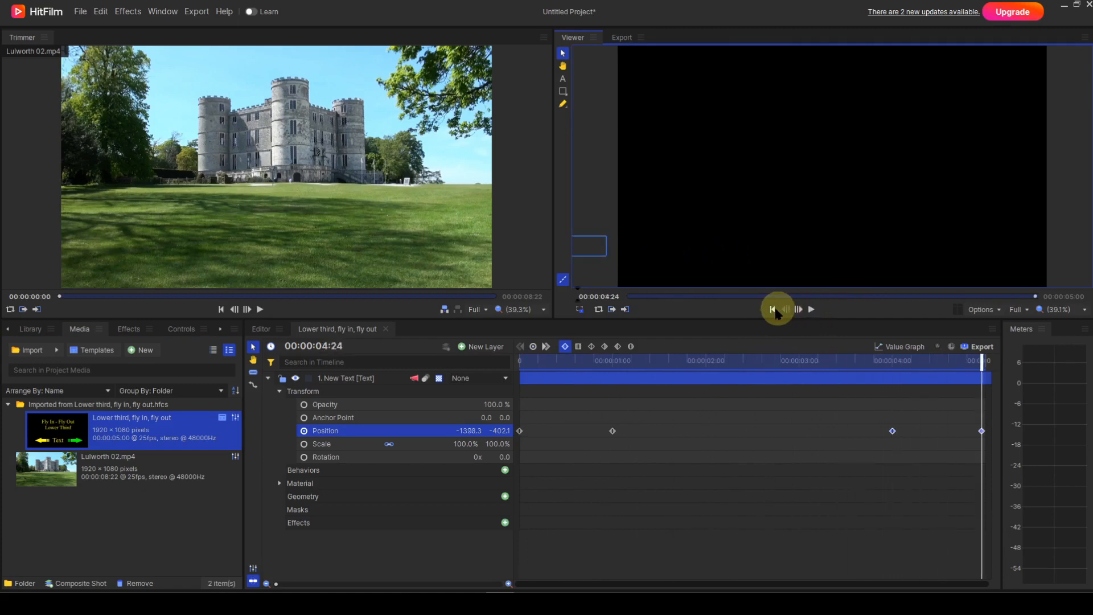
pyautogui.click(773, 309)
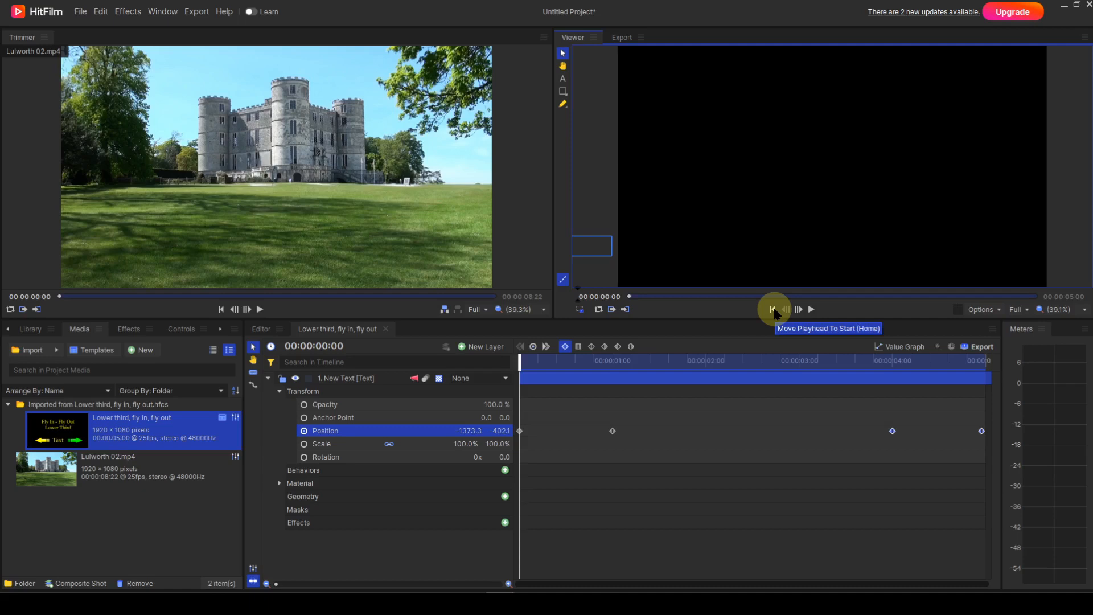
# Step: Close the composite shot timeline and place the lower third above the castle clip on Video 2, starting at about 2 seconds
pyautogui.click(385, 330)
pyautogui.moveTo(135, 420); pyautogui.dragTo(514, 392)
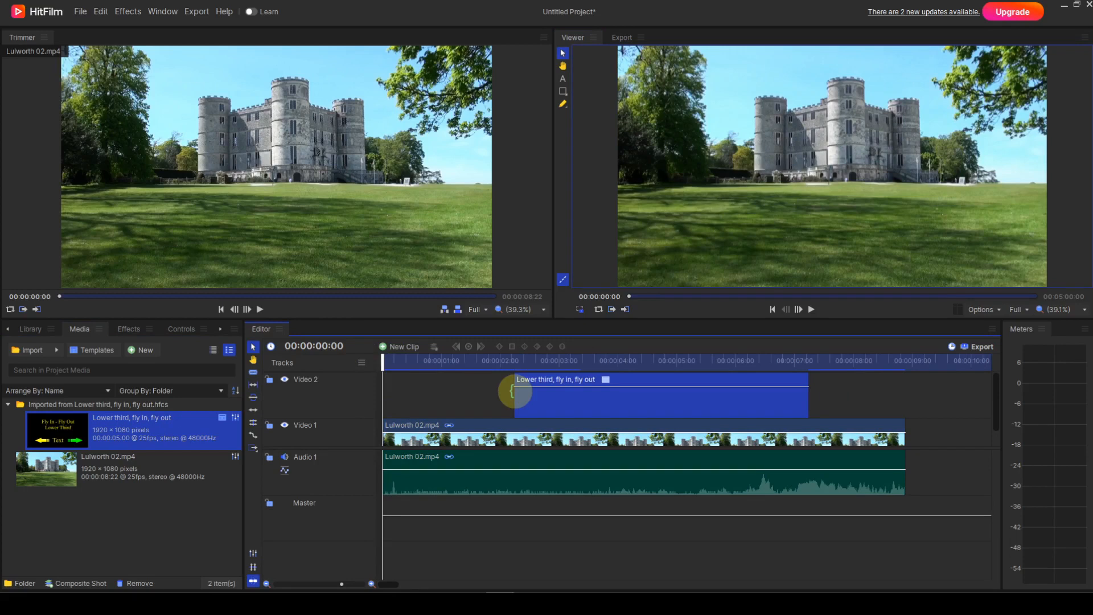
# Step: Play the edited sequence with the lower third and return the playhead to the start
pyautogui.click(813, 312)
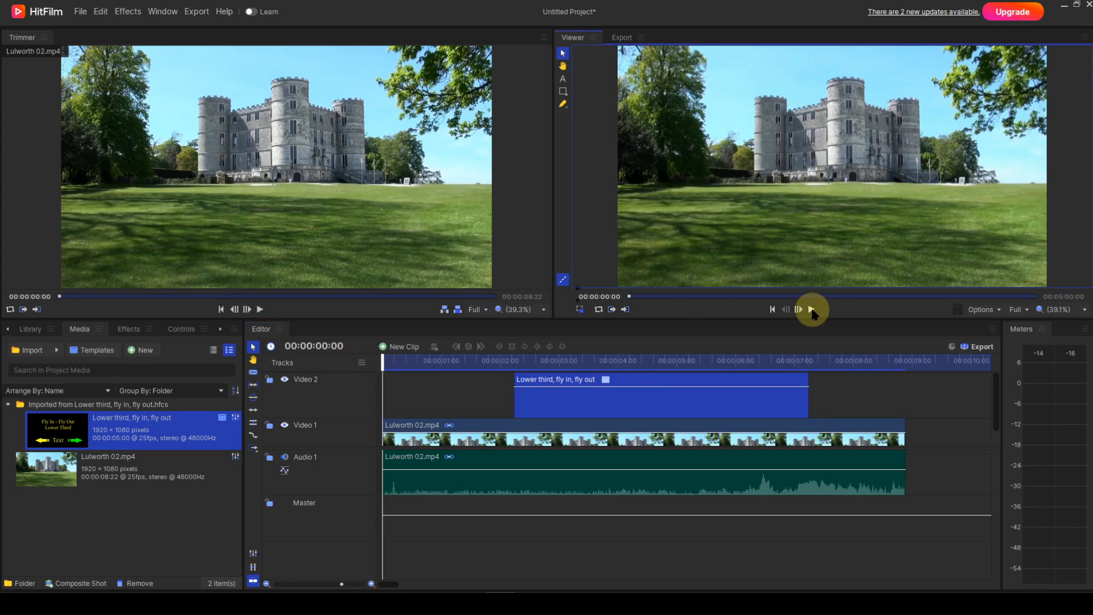
pyautogui.click(813, 313)
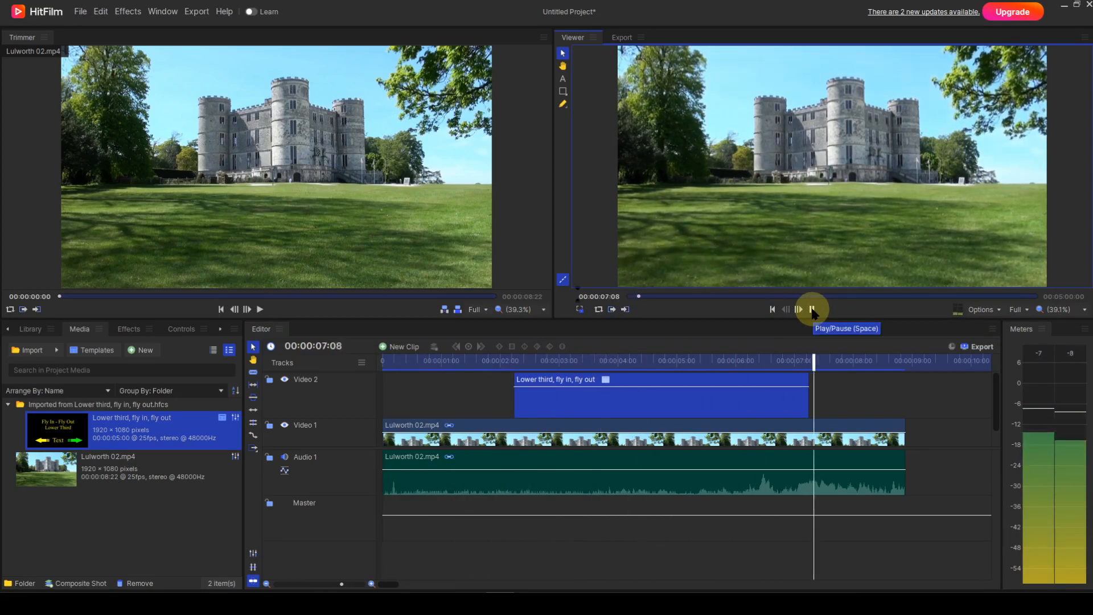
pyautogui.click(812, 310)
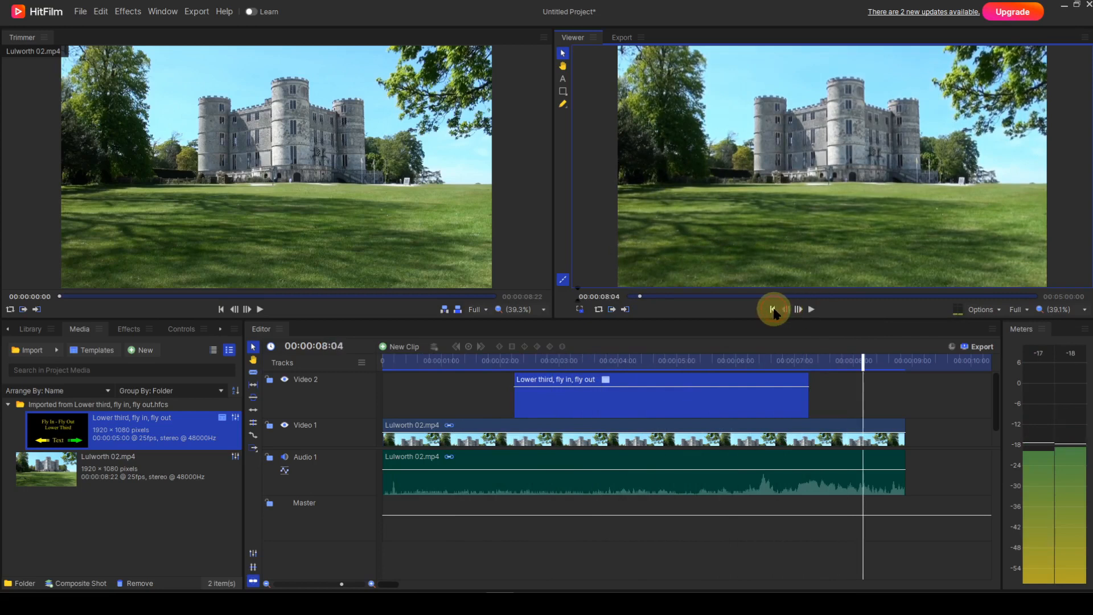
pyautogui.click(773, 310)
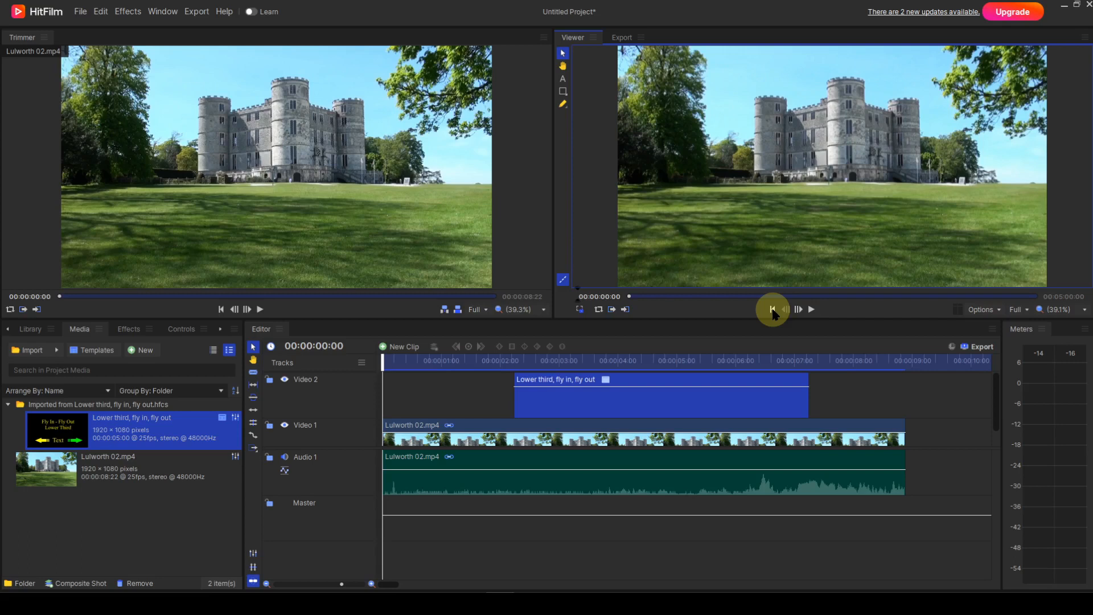
# Step: Delete the lower third clip from Video 2 and its composite shot from the project media
pyautogui.click(657, 408)
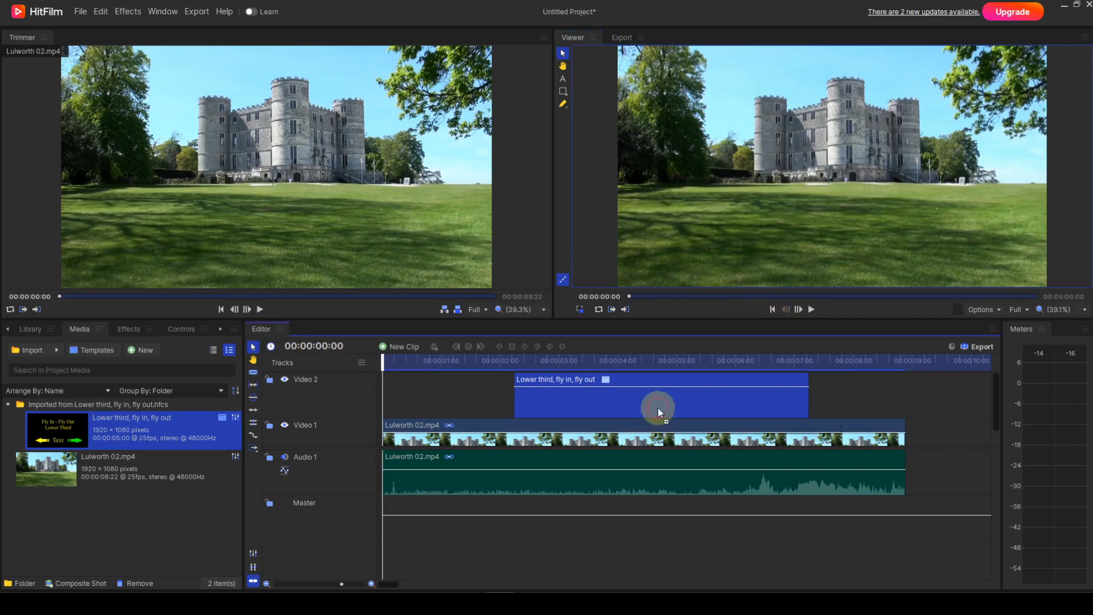
pyautogui.press('Delete')
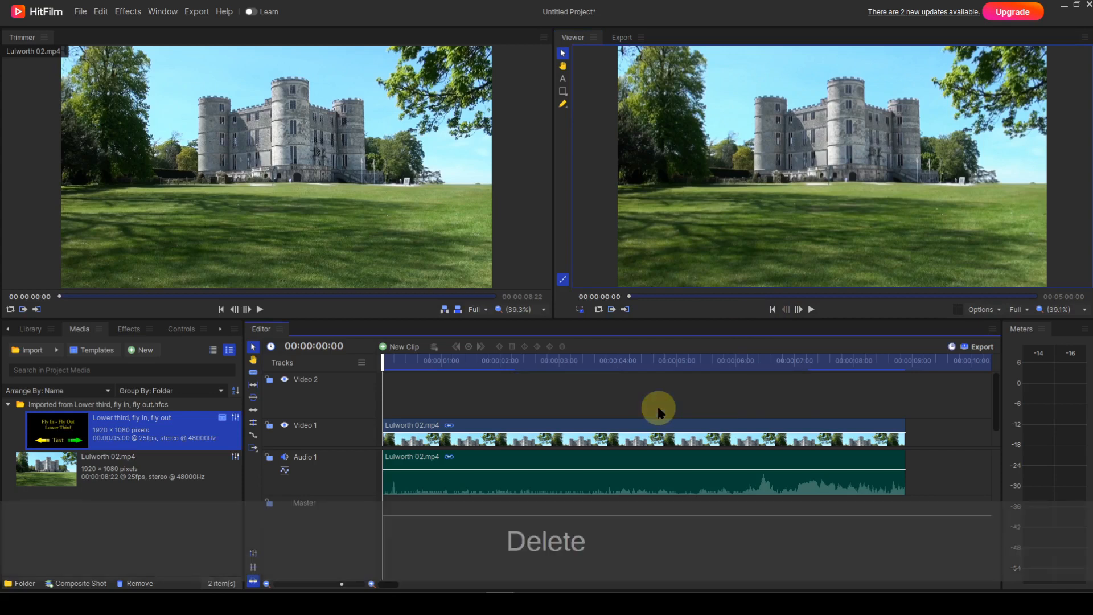
pyautogui.click(171, 427)
pyautogui.press('Delete')
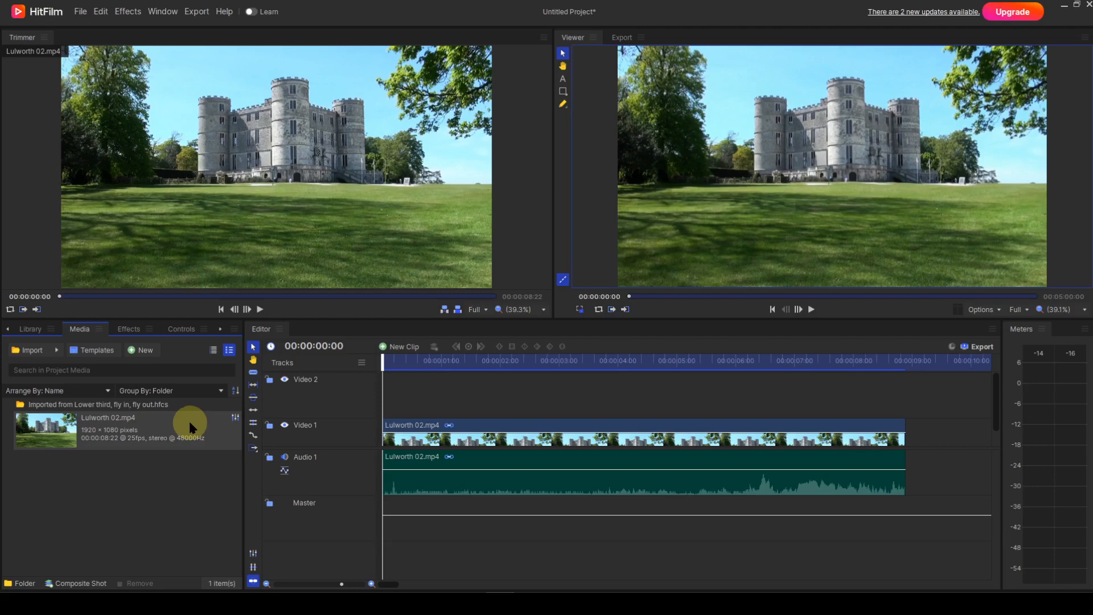
# Step: Import the "Lower third, fly in, fly out" template directly and place it on Video 2, starting at about 1.5 seconds
pyautogui.click(107, 354)
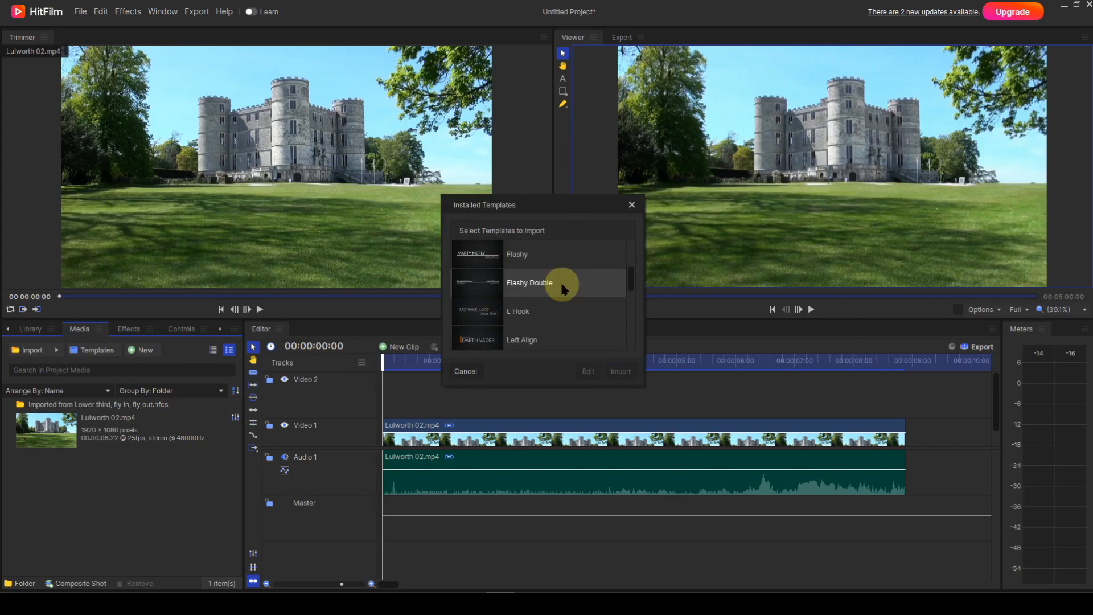
pyautogui.scroll(-1, 561, 283)
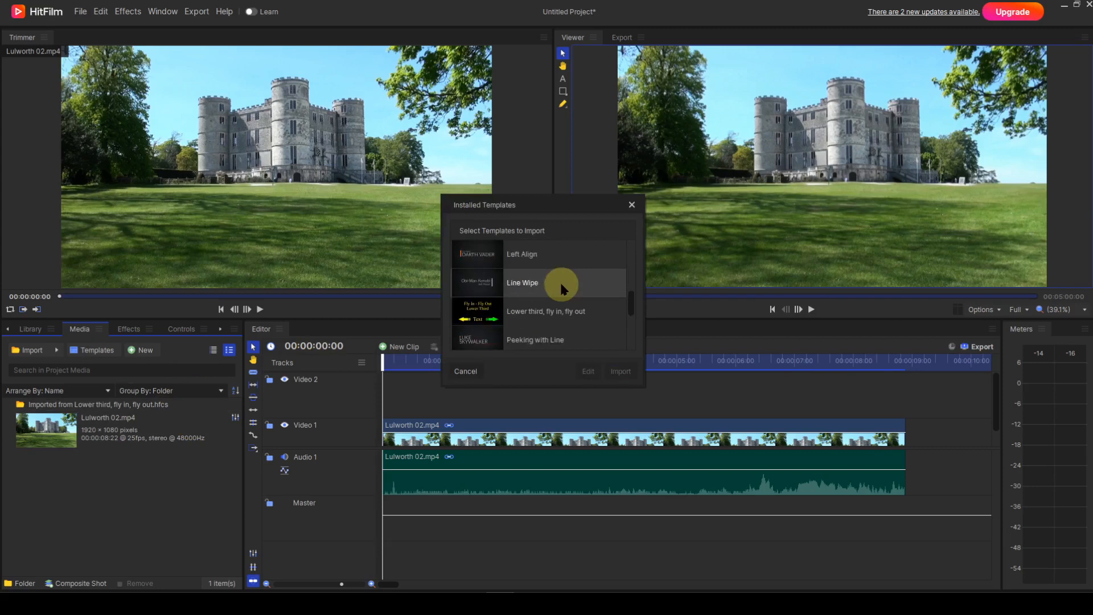
pyautogui.click(535, 318)
pyautogui.click(621, 374)
pyautogui.click(144, 428)
pyautogui.moveTo(144, 427); pyautogui.dragTo(474, 391)
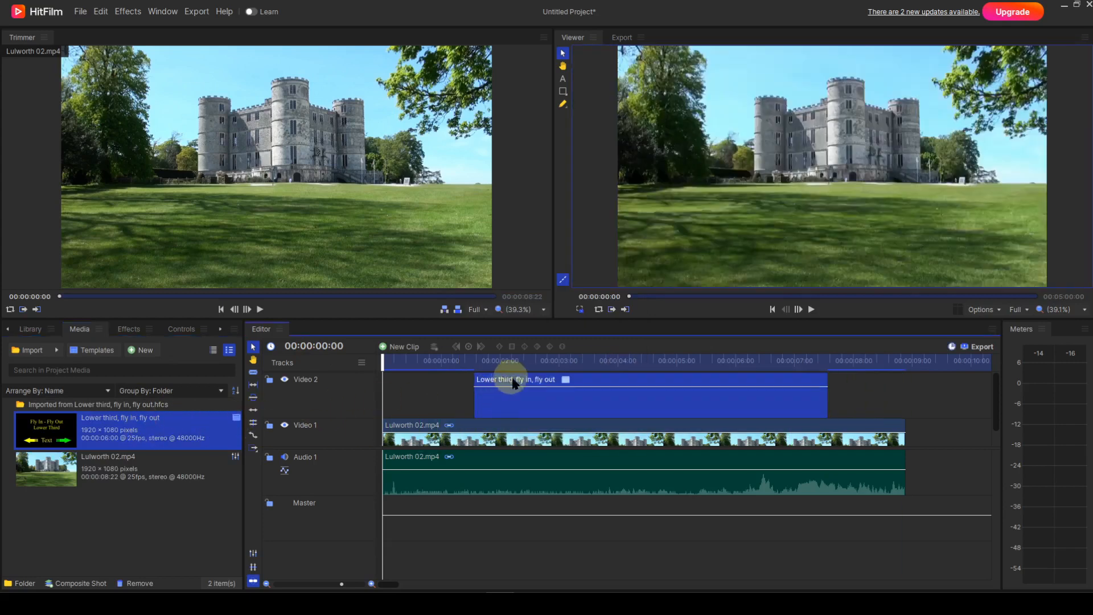
# Step: Replace the lower third's default text with "A magnificent castle in Dorset" while viewing the clip at 00:00:03:19
pyautogui.click(605, 363)
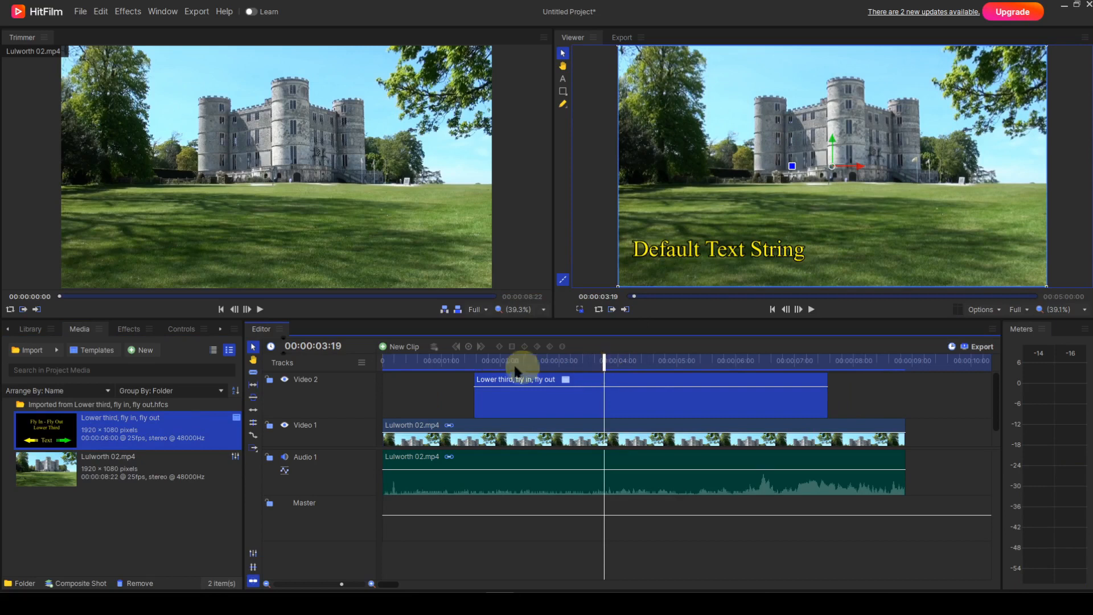
pyautogui.click(181, 329)
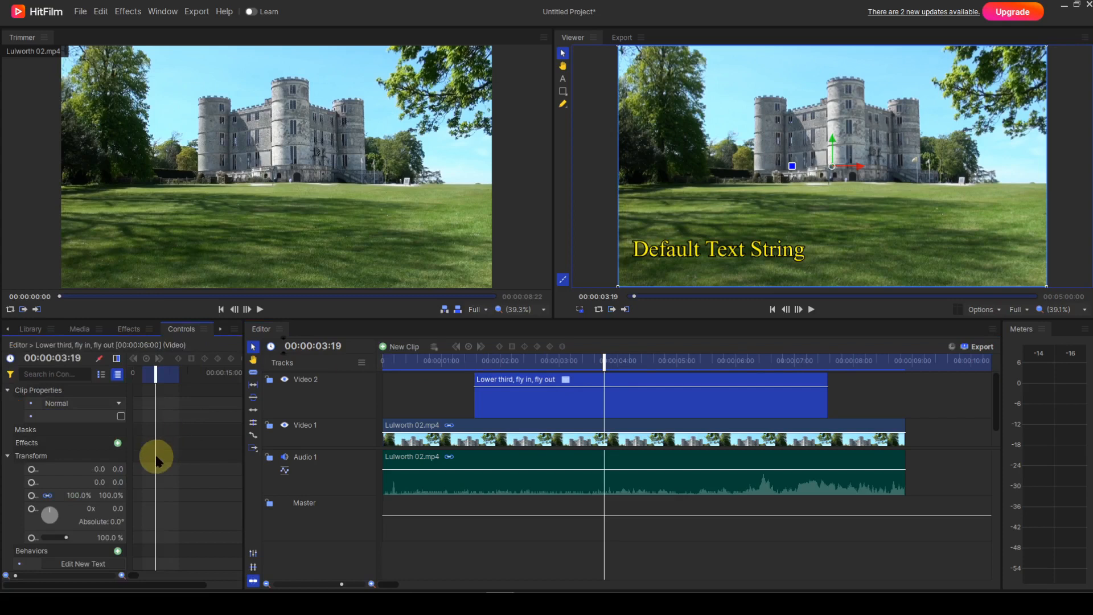
pyautogui.click(102, 569)
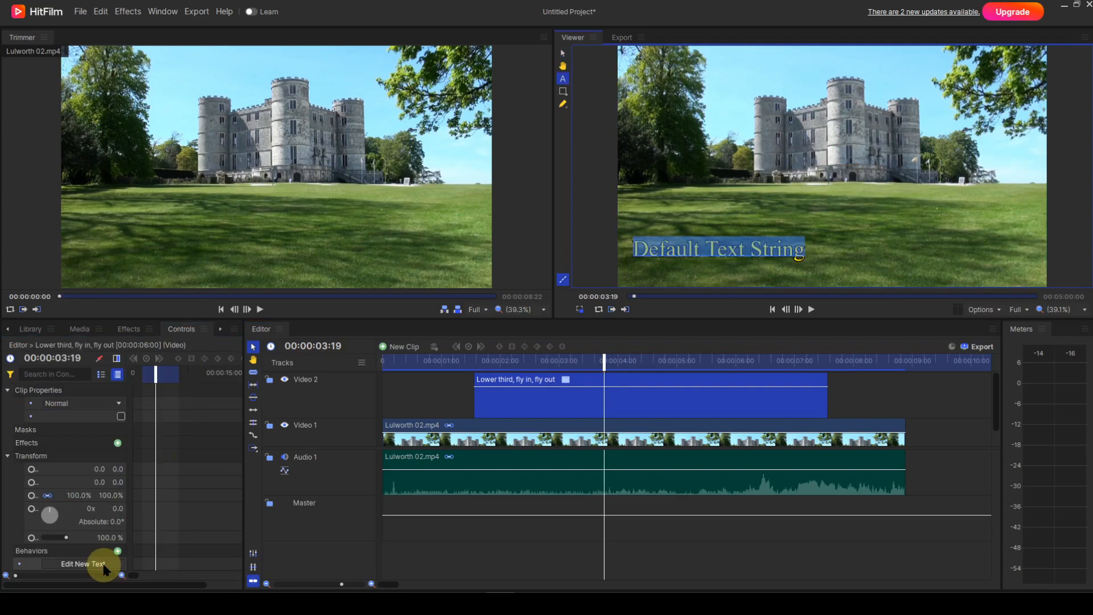
pyautogui.write('A magnificent')
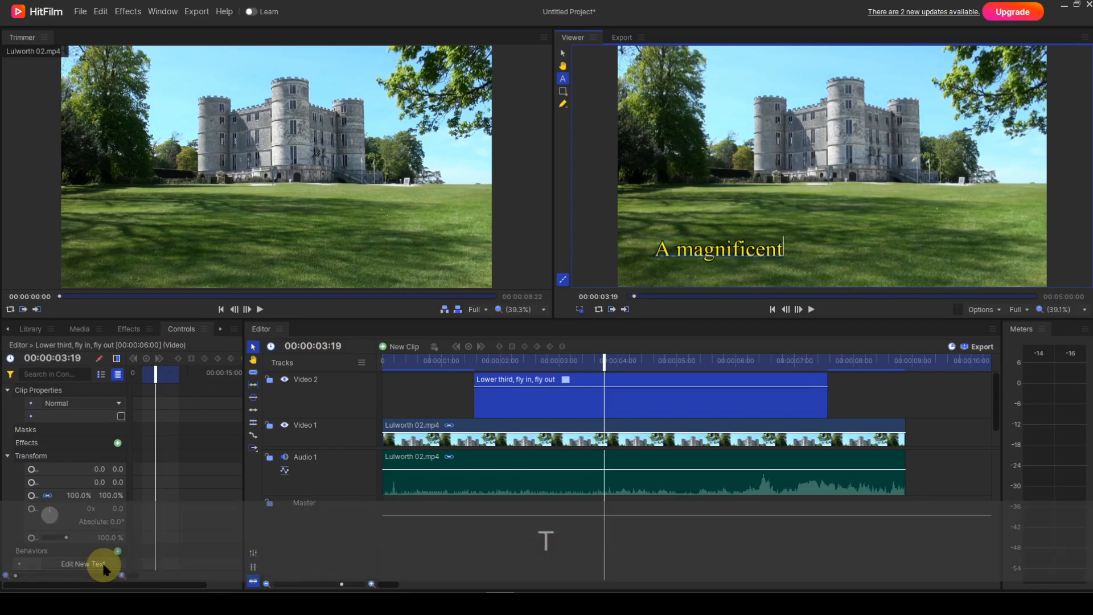
pyautogui.write('as')
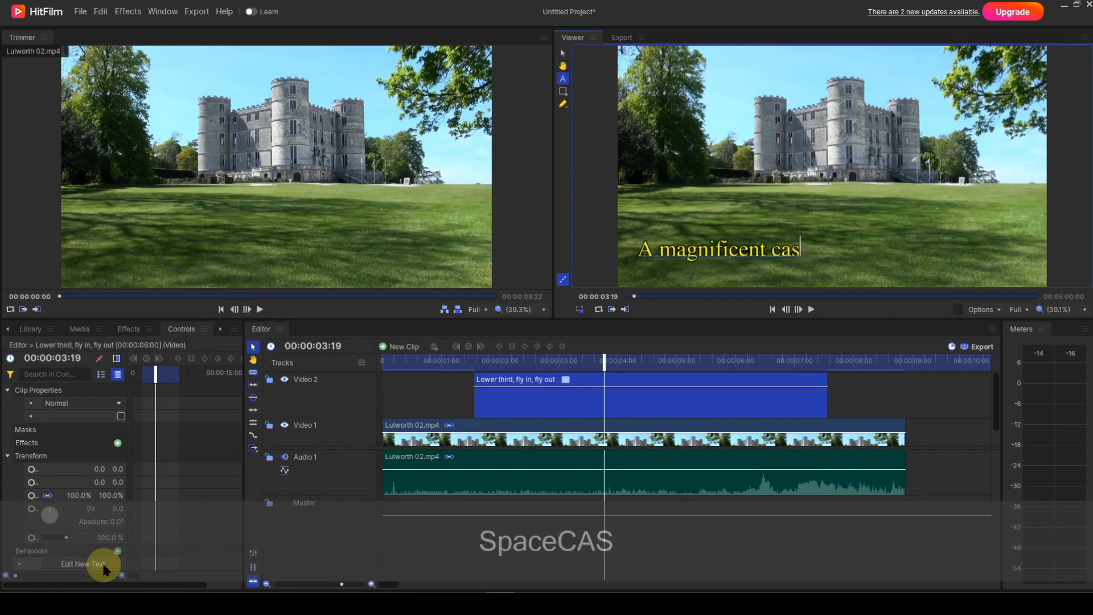
pyautogui.write('tle in')
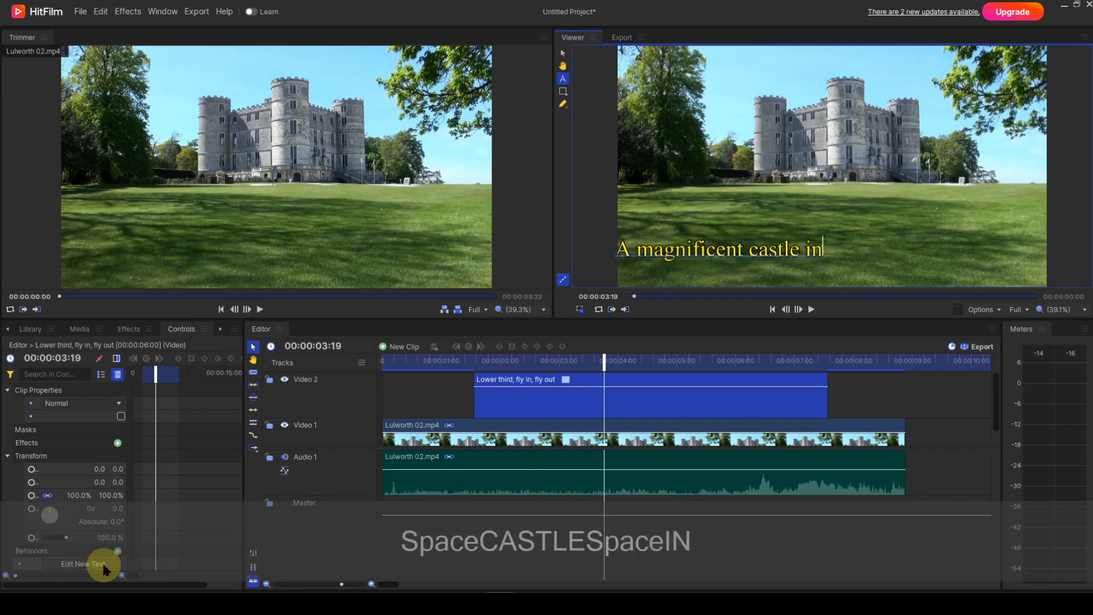
pyautogui.write(' Dorset')
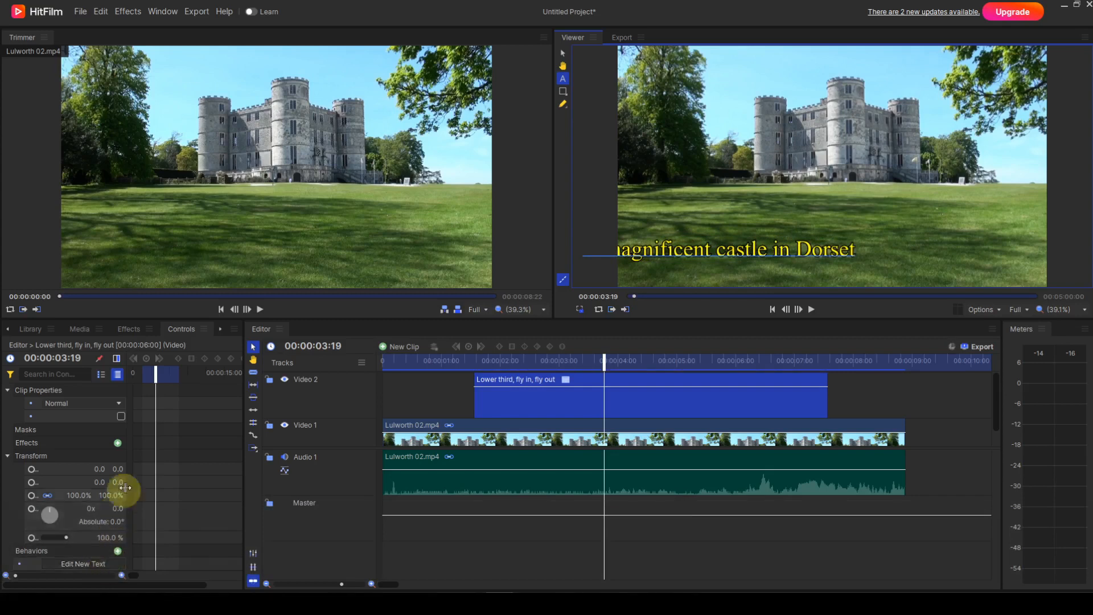
pyautogui.click(563, 54)
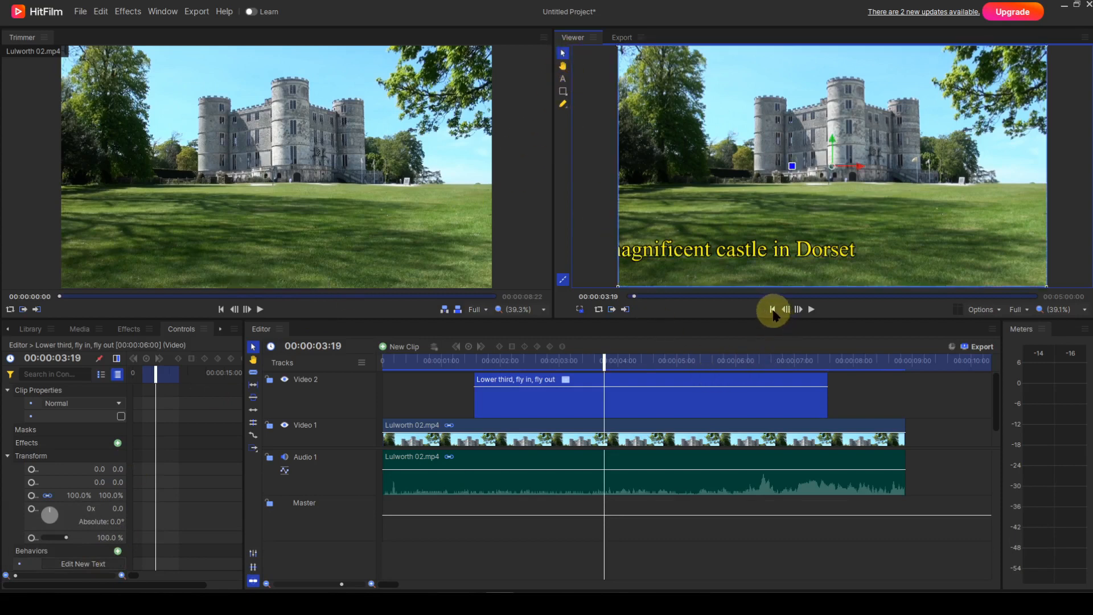
# Step: Play the sequence from the start to check the lower third with its new text
pyautogui.click(773, 310)
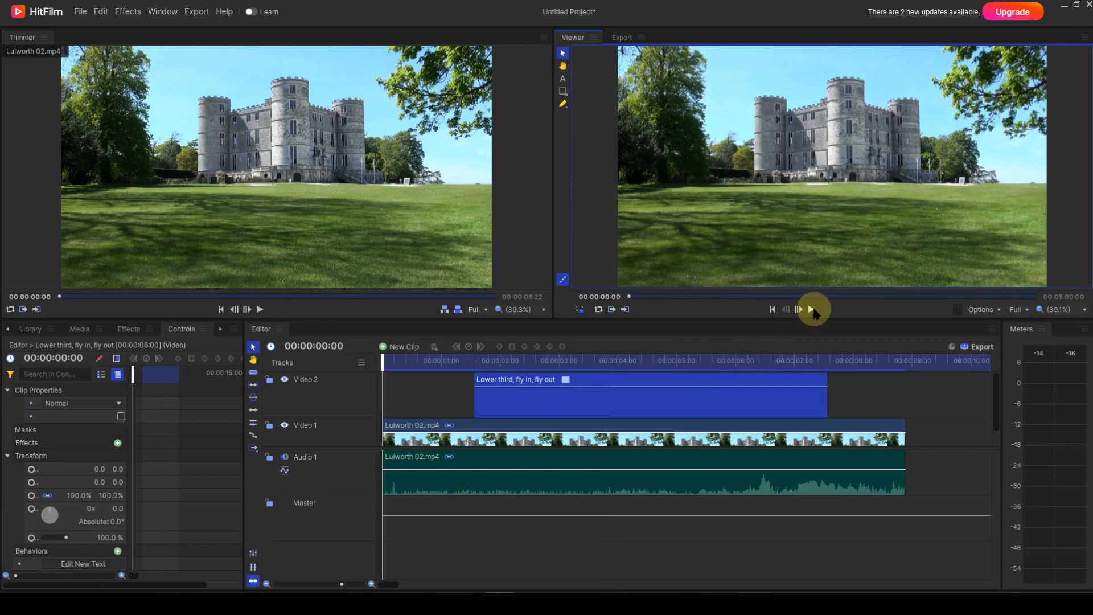
pyautogui.click(811, 310)
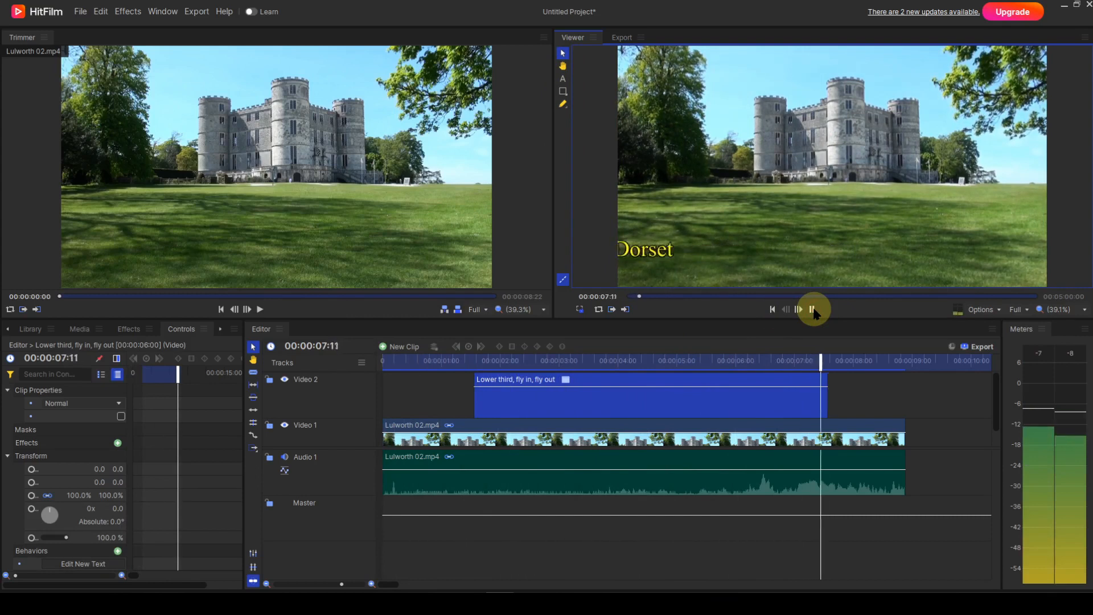
pyautogui.click(812, 310)
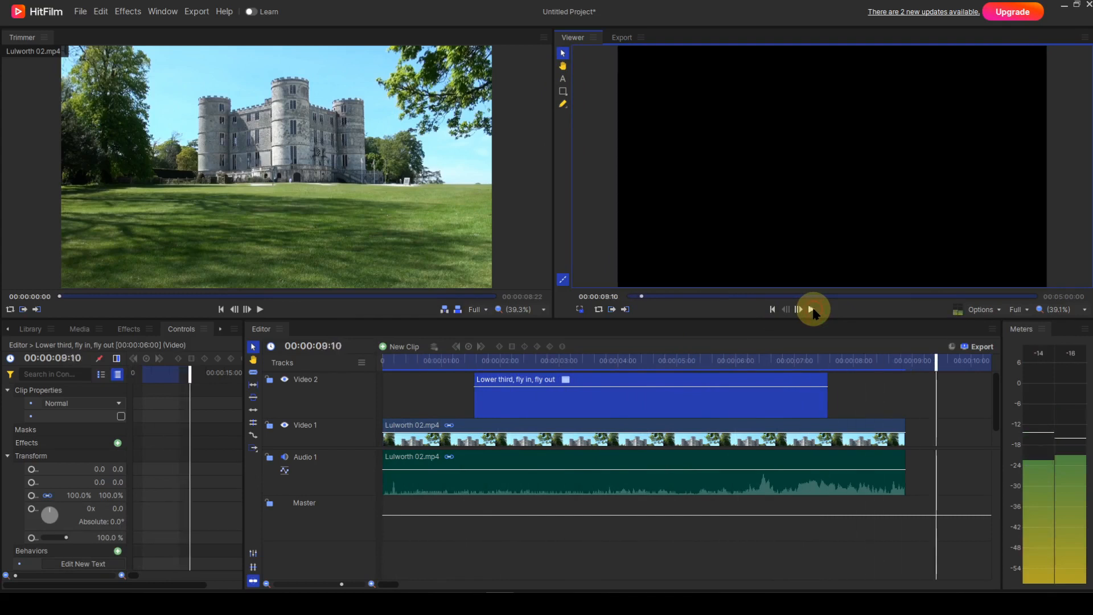
# Step: Replay the full sequence from the beginning to review the lower third, and return to the start
pyautogui.click(773, 311)
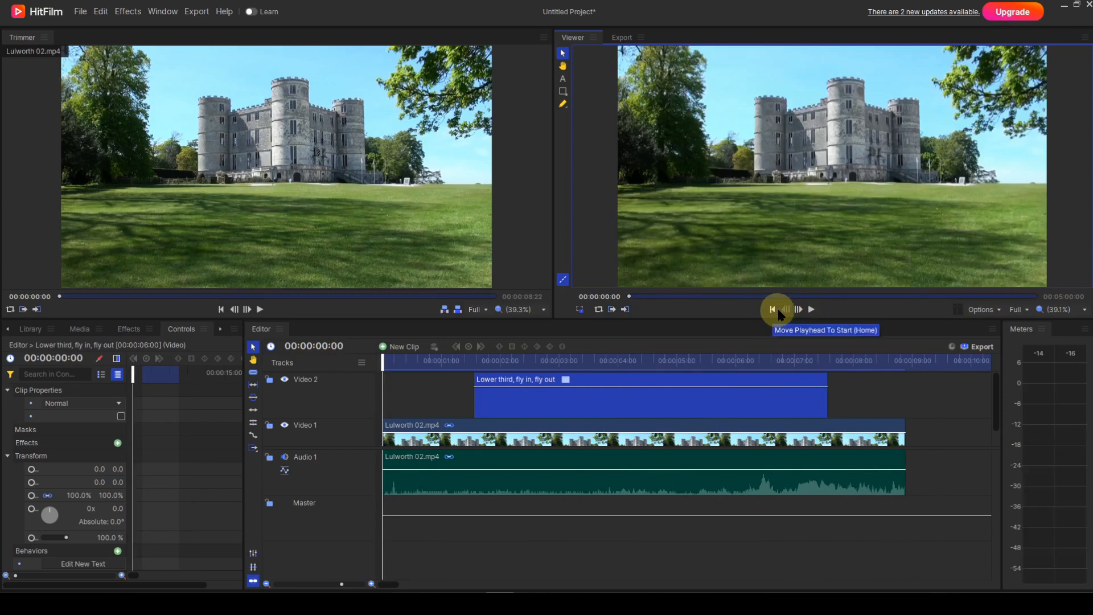
pyautogui.click(811, 309)
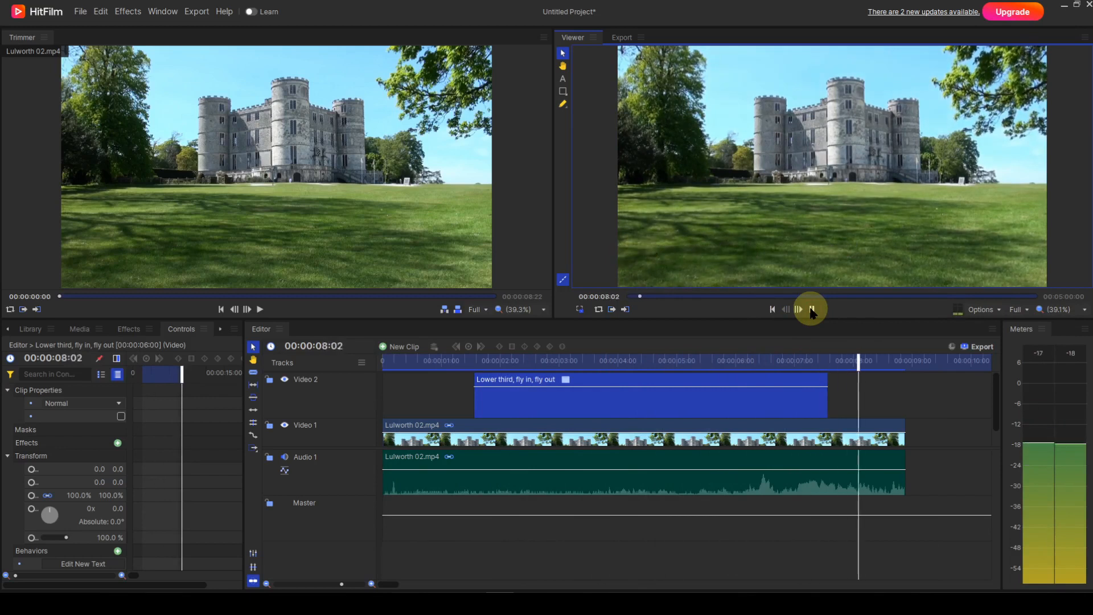
pyautogui.click(812, 310)
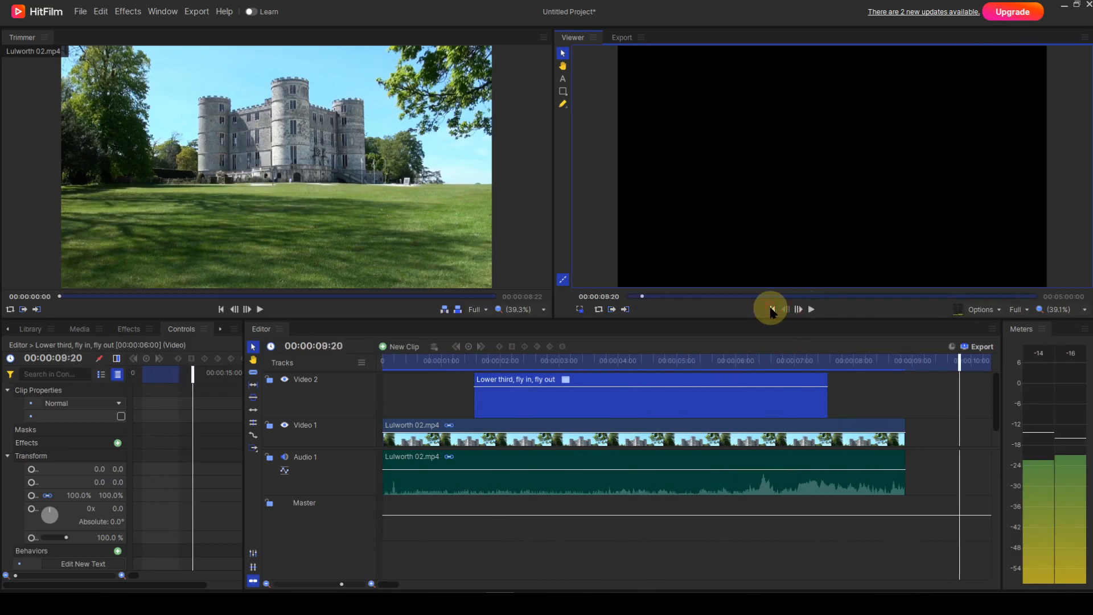
pyautogui.click(773, 309)
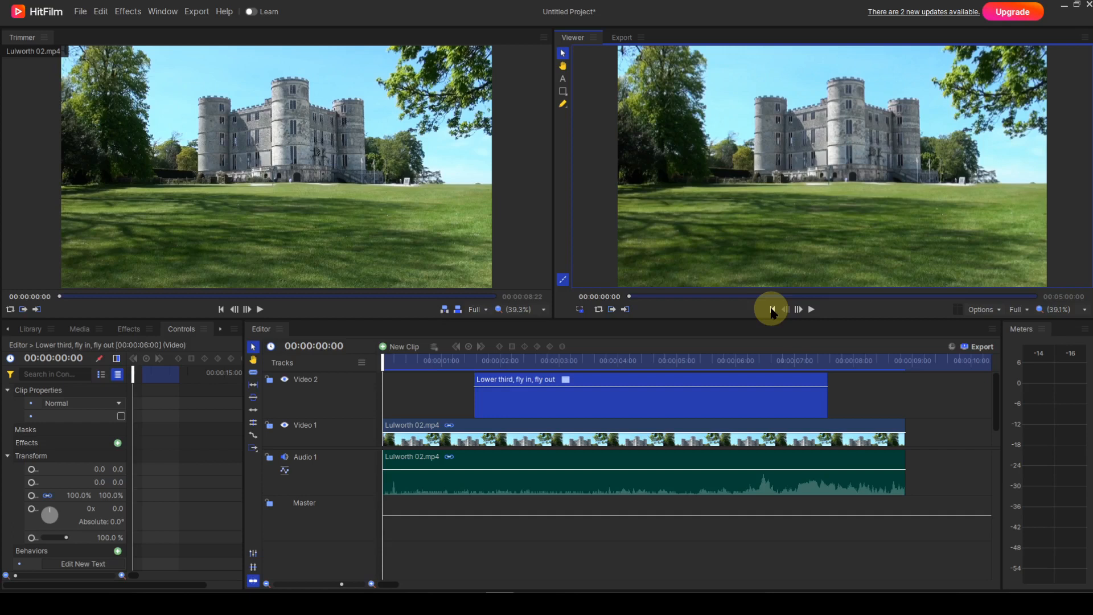
# Step: Delete the lower third clip from Video 2 and remove "Lower third, fly in, fly out" from the project media
pyautogui.click(679, 394)
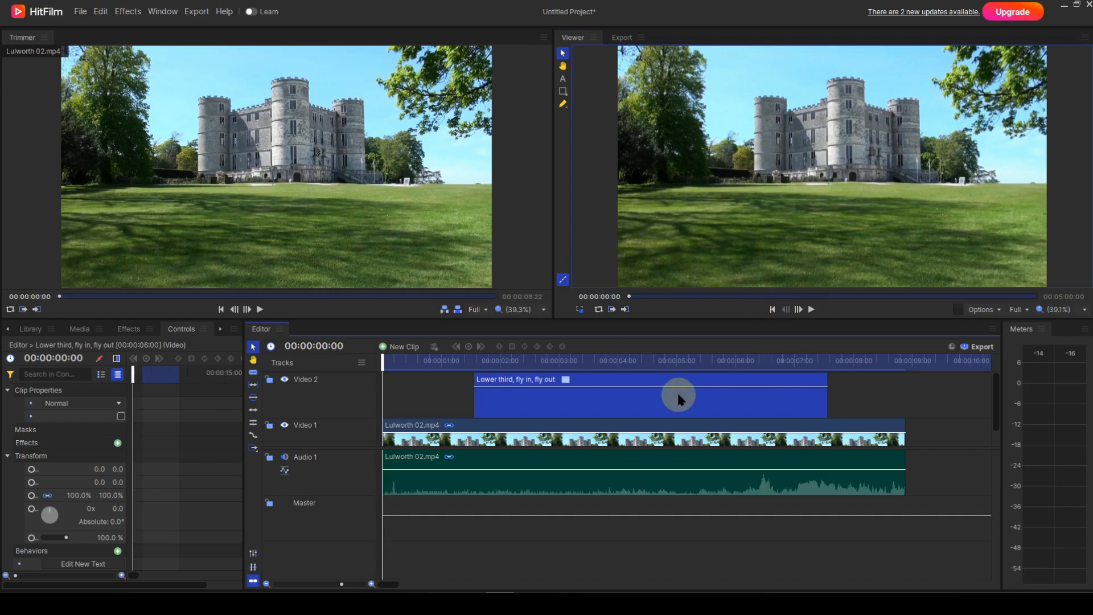
pyautogui.press('Delete')
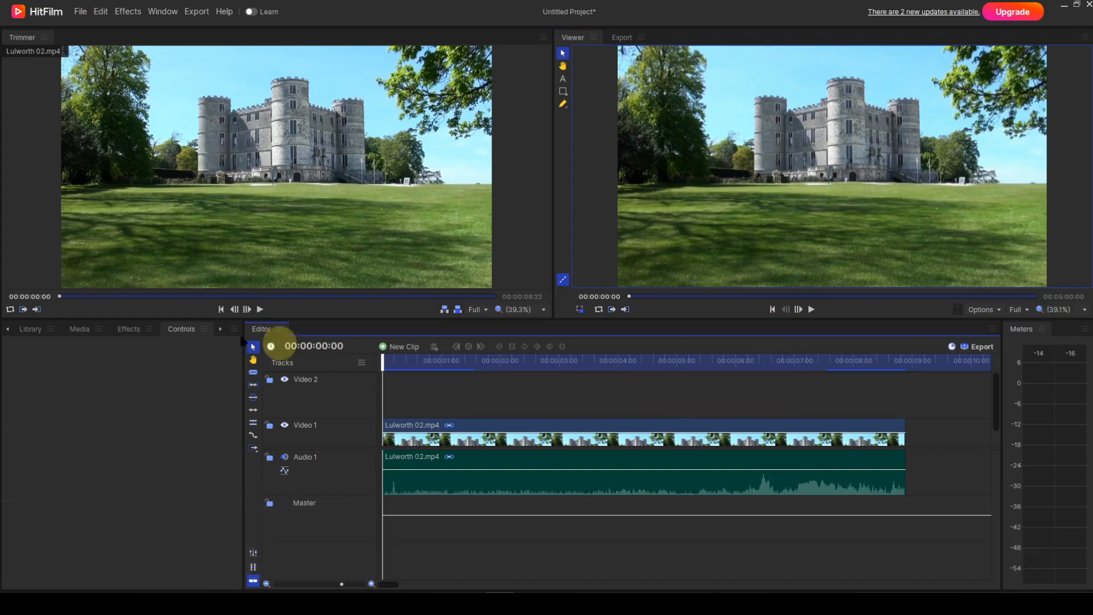
pyautogui.click(79, 329)
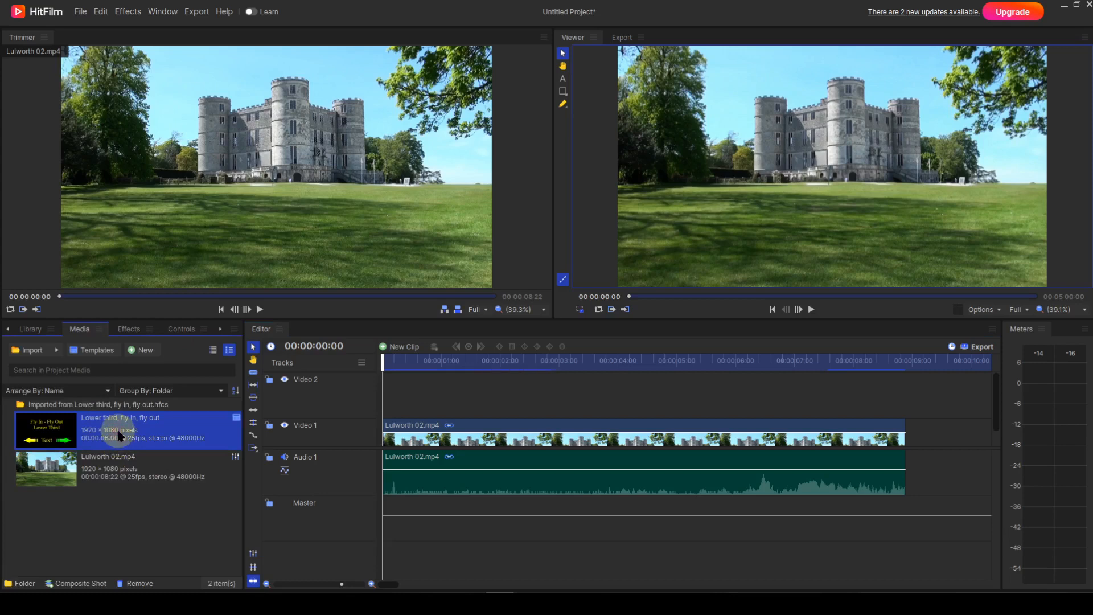
pyautogui.press('Delete')
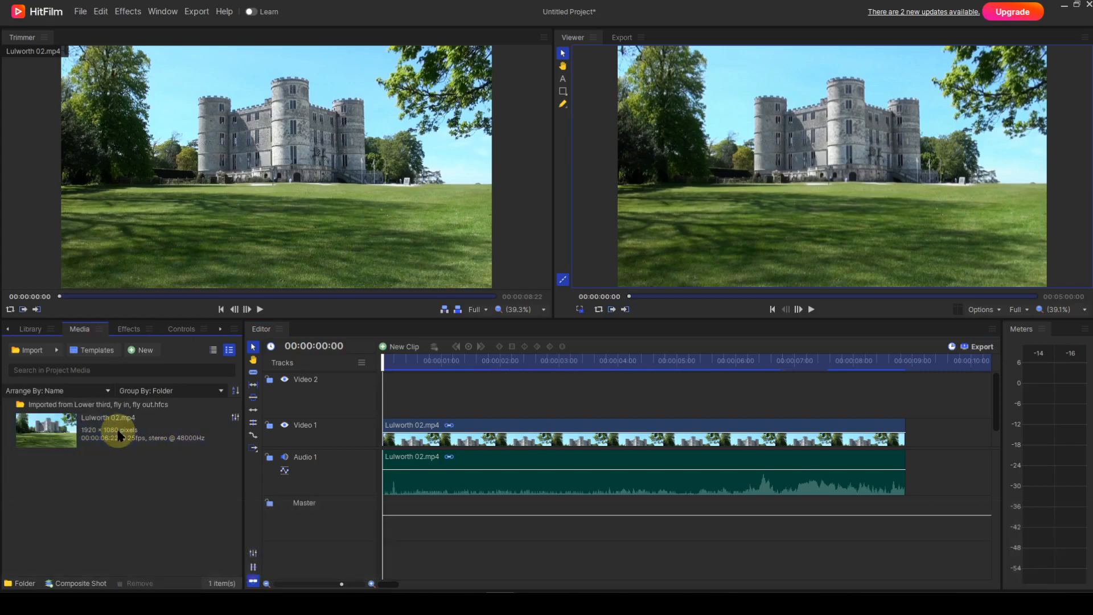
# Step: Open the installed "Lower third, fly in, fly out" template for editing as a composite shot
pyautogui.click(104, 355)
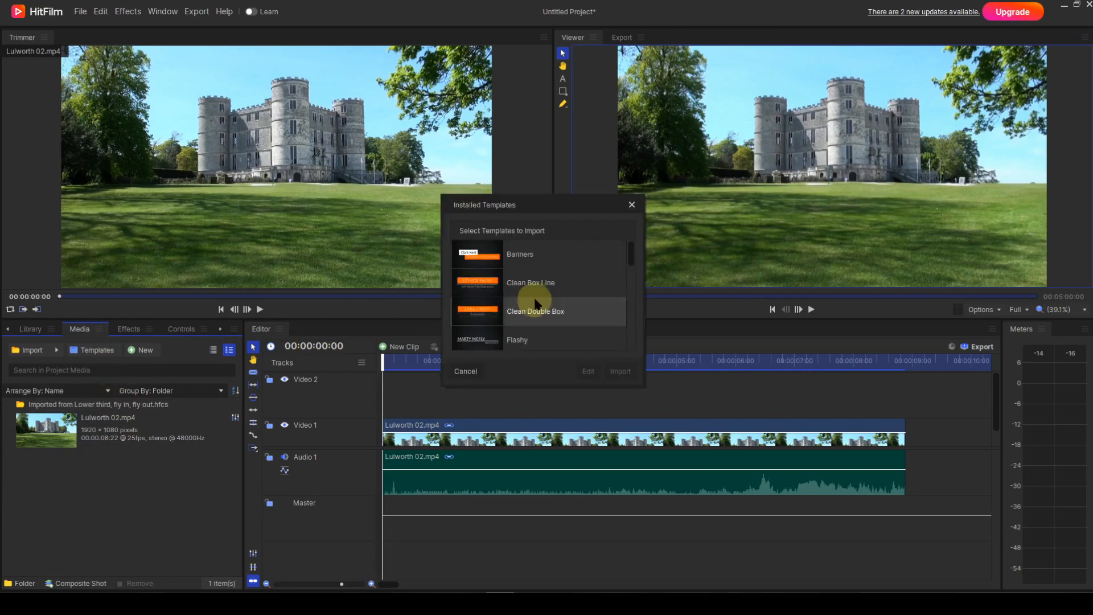
pyautogui.scroll(-3, 535, 294)
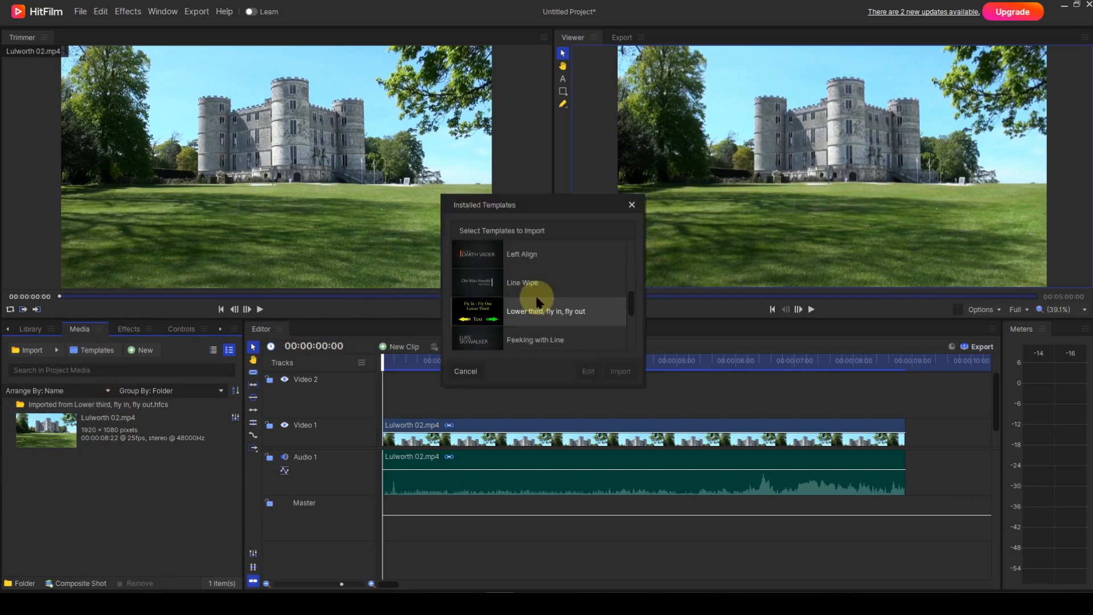
pyautogui.click(538, 309)
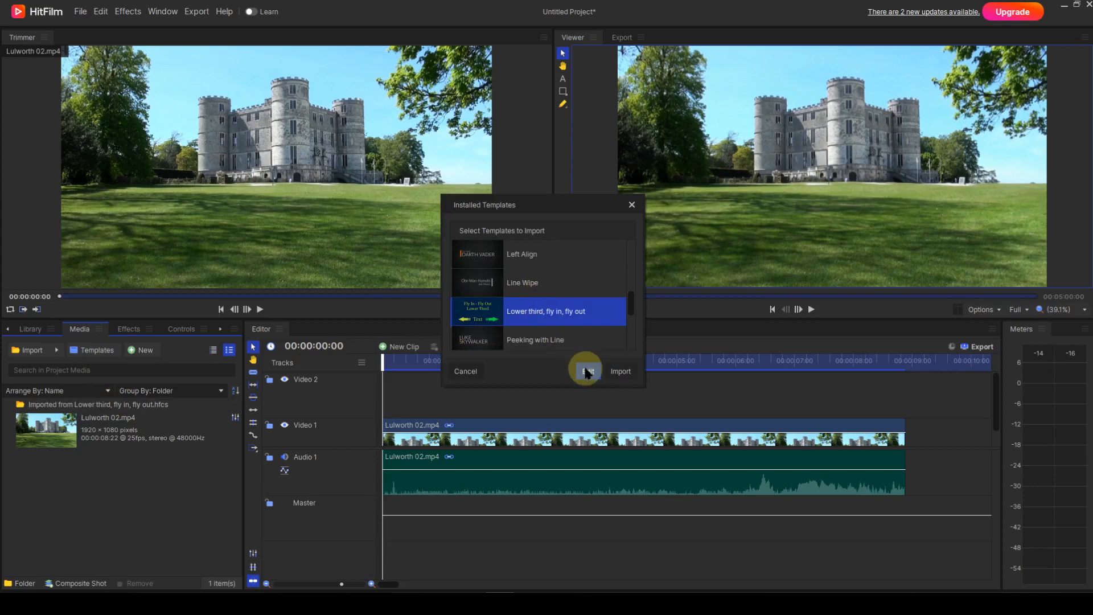
pyautogui.click(587, 373)
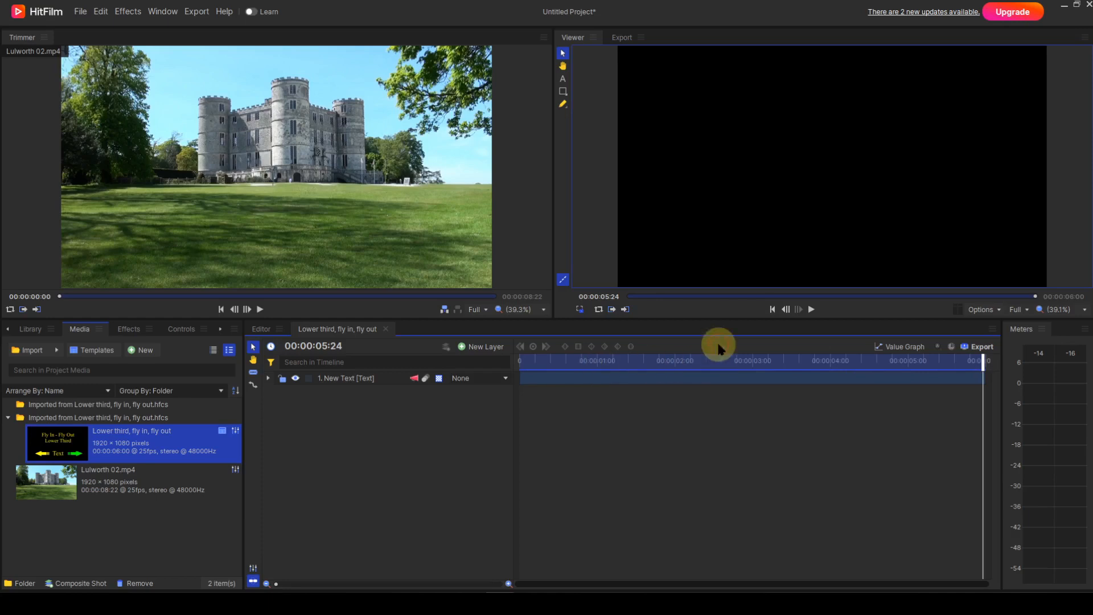
# Step: Replace the New Text layer's "Default Text String" with "Amagnificent castle in Dorset" while viewing the composite shot at 00:00:02:15
pyautogui.click(721, 357)
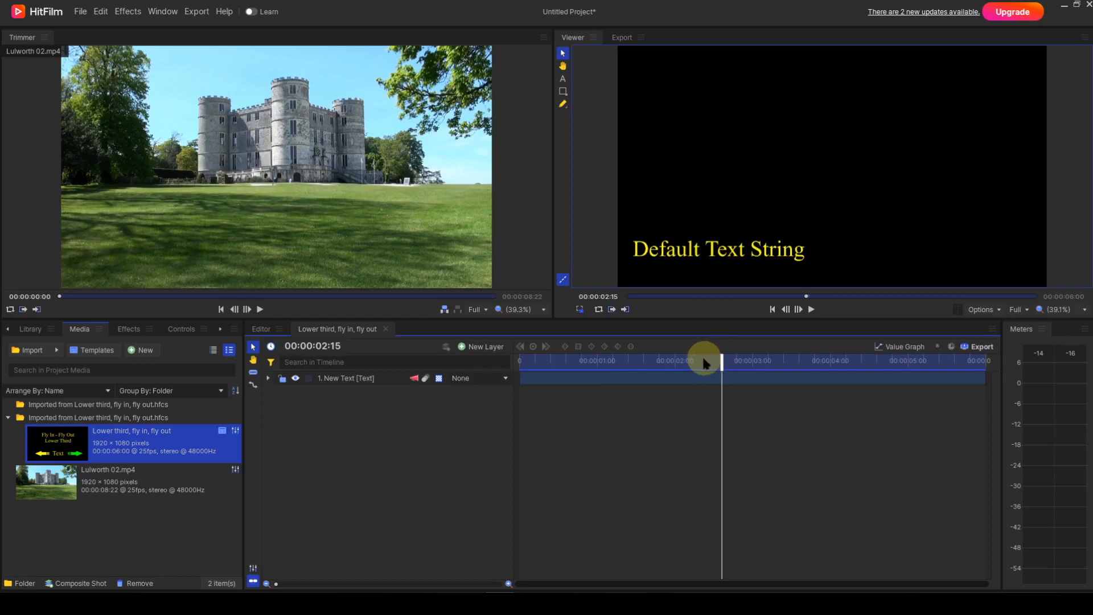
pyautogui.click(365, 382)
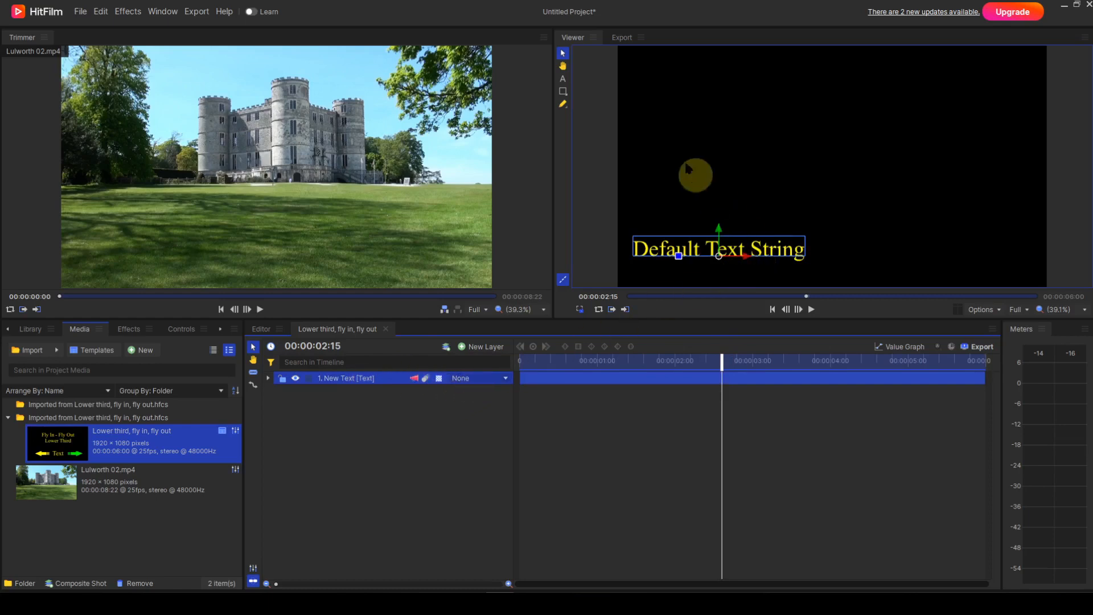
pyautogui.click(564, 79)
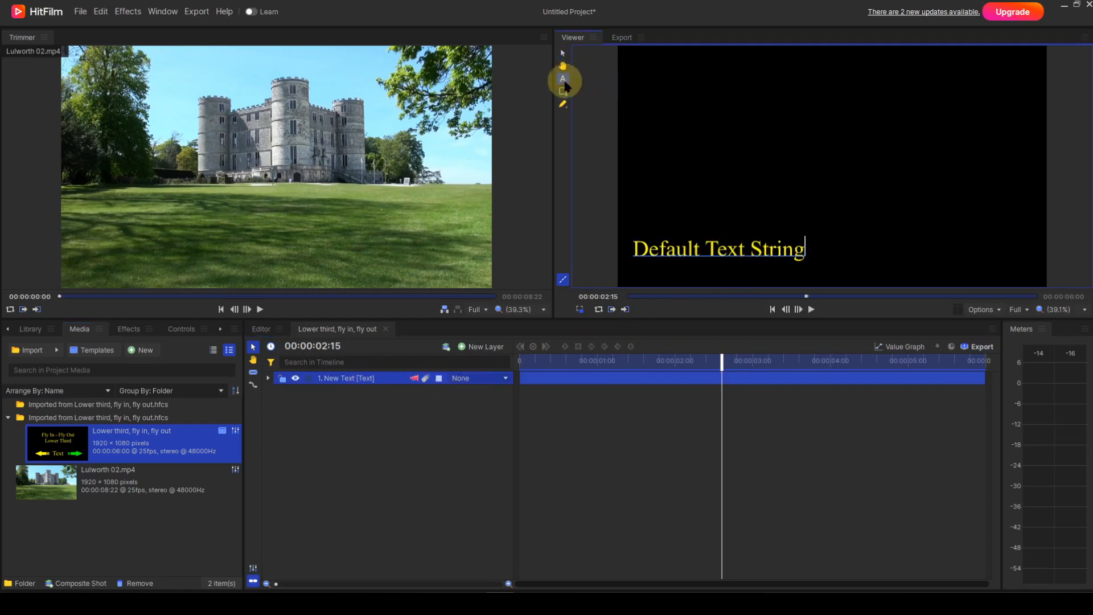
pyautogui.press('BackSpace')
pyautogui.press('BackSpace')
pyautogui.press('BackSpace')
pyautogui.press('BackSpace')
pyautogui.press('BackSpace')
pyautogui.press('BackSpace')
pyautogui.press('BackSpace')
pyautogui.press('BackSpace')
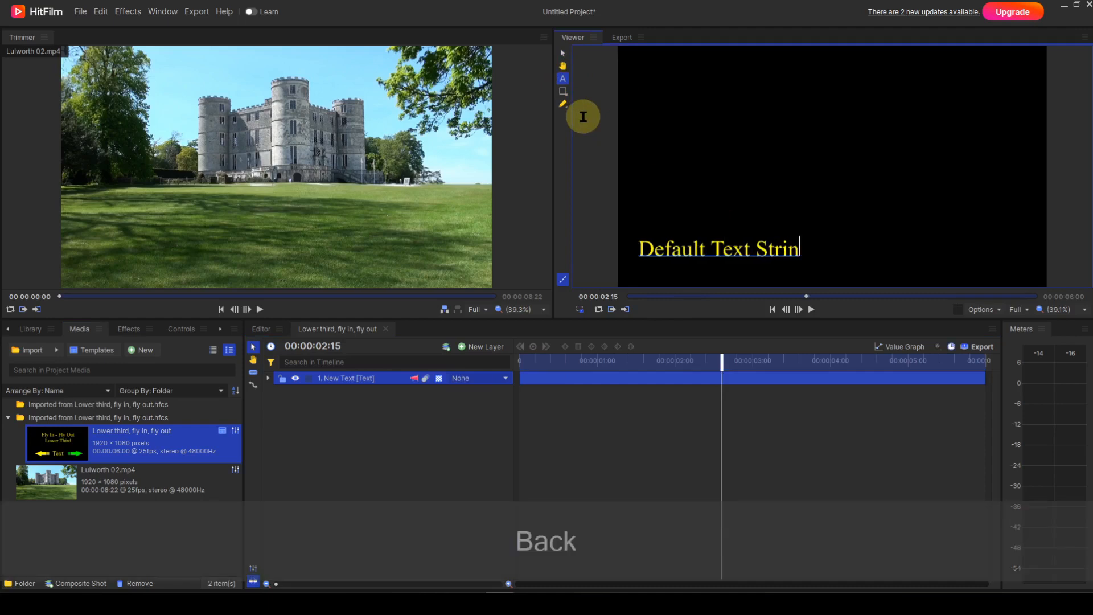
pyautogui.press('BackSpace')
pyautogui.press('BackSpace')
pyautogui.press('BackSpace')
pyautogui.press('BackSpace')
pyautogui.press('BackSpace')
pyautogui.press('BackSpace')
pyautogui.press('BackSpace')
pyautogui.press('BackSpace')
pyautogui.press('BackSpace')
pyautogui.press('BackSpace')
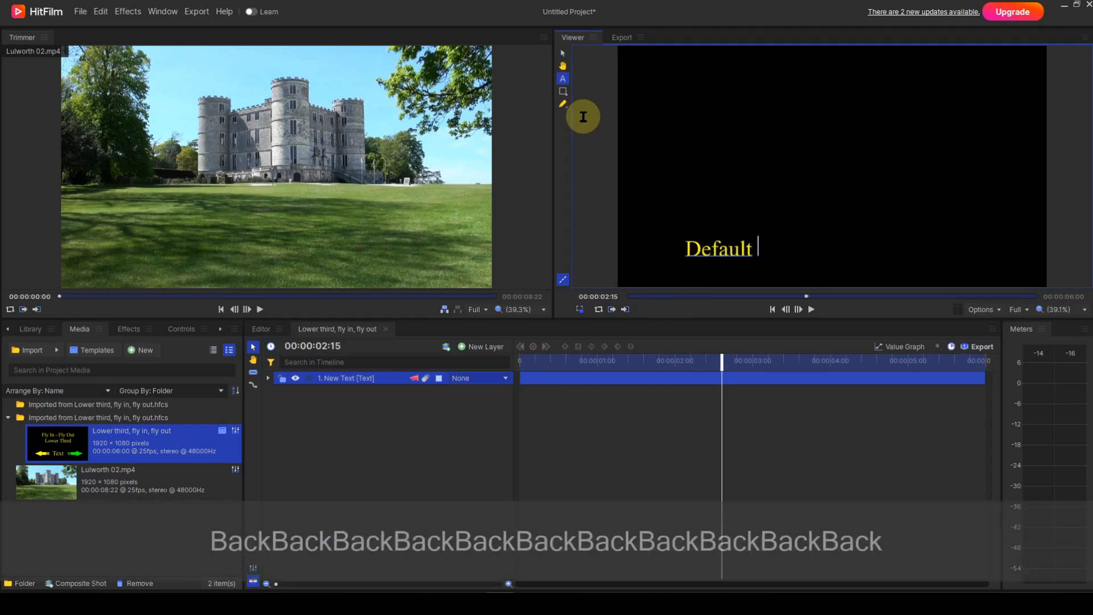
pyautogui.press('BackSpace')
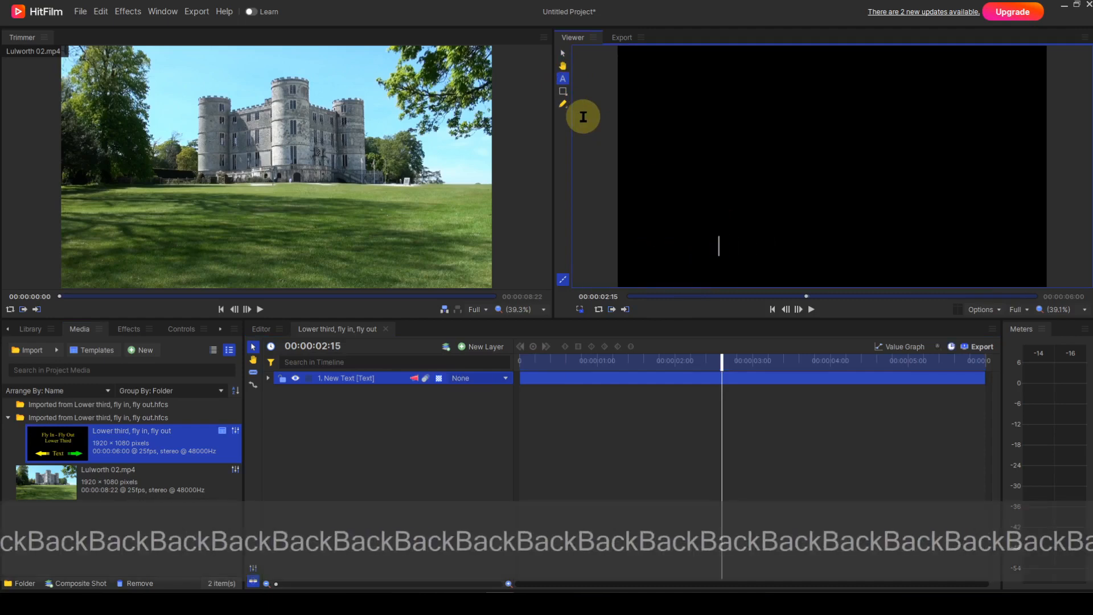
pyautogui.write('Am')
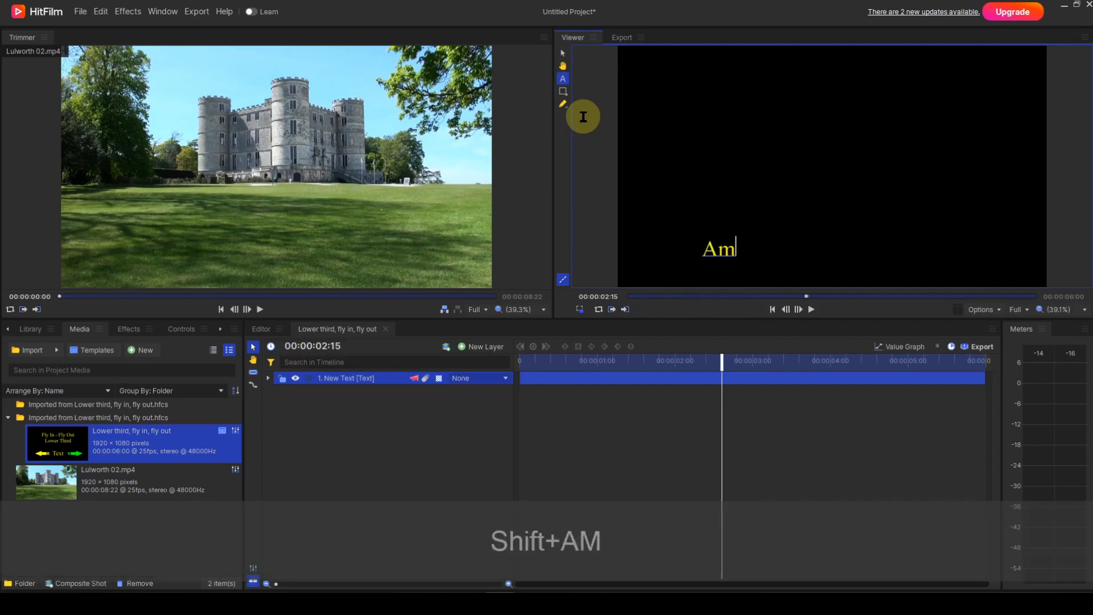
pyautogui.write('agnificent castle in Dorset')
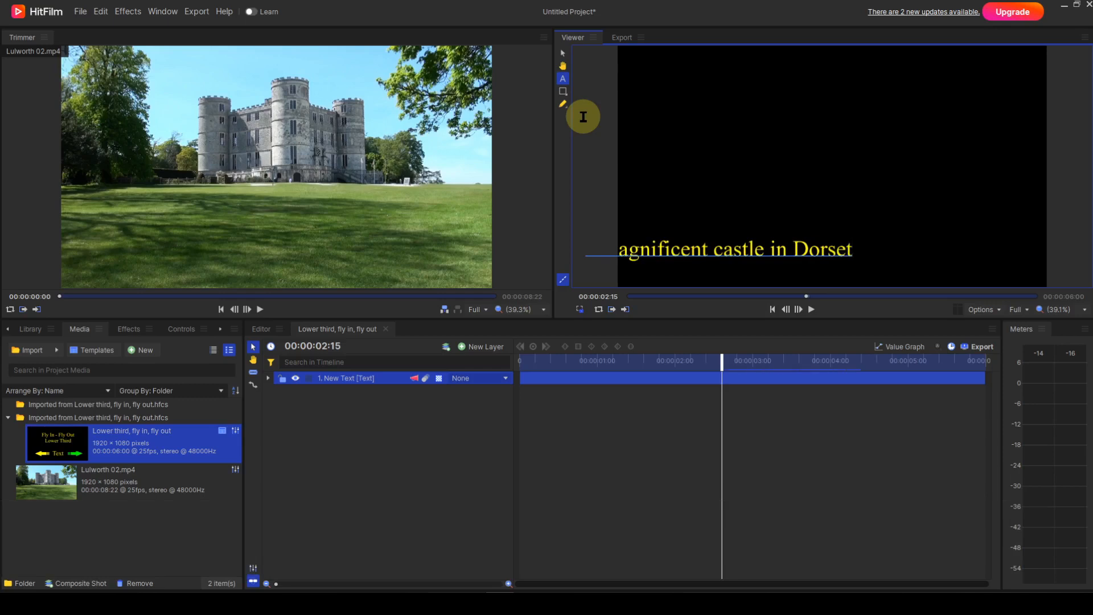
pyautogui.click(562, 54)
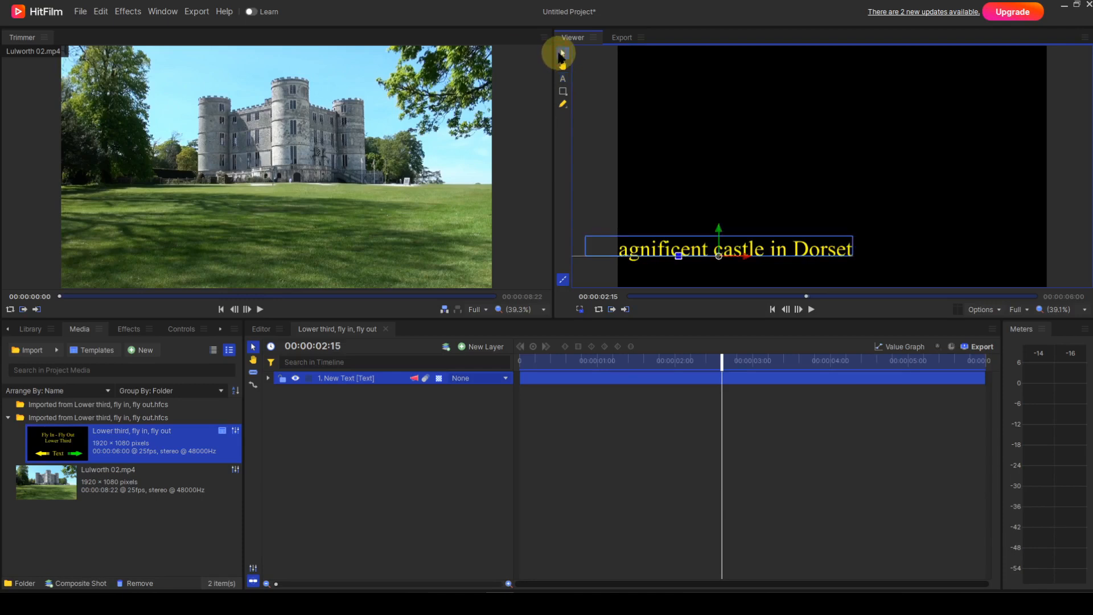
# Step: At the text layer's first Position keyframe, 00:00:00:00, shift the text horizontally fully outside the frame, to X about -1607
pyautogui.click(268, 379)
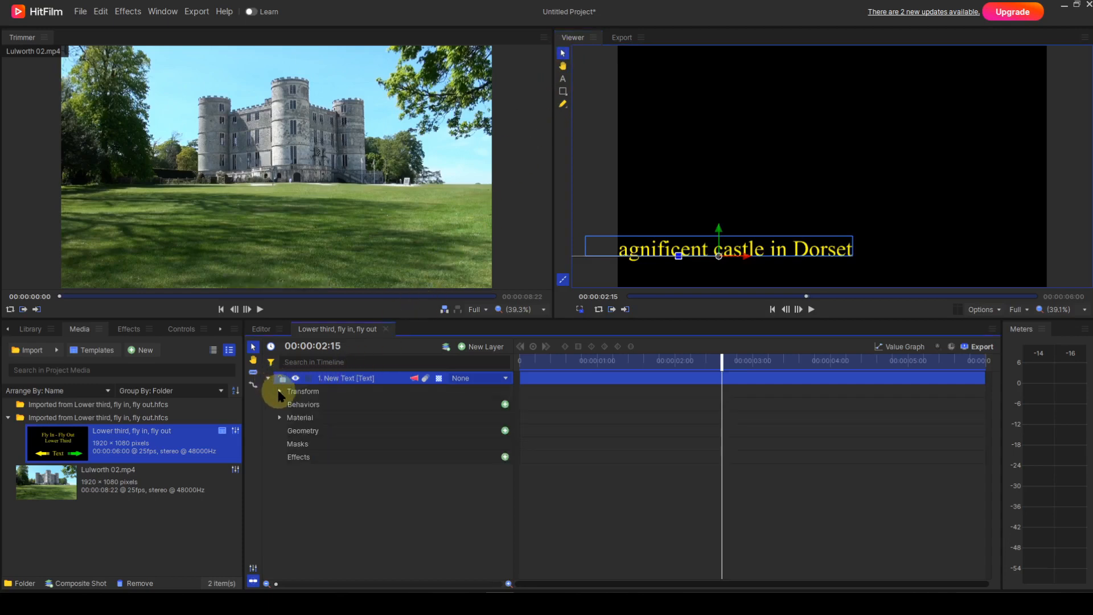
pyautogui.click(280, 392)
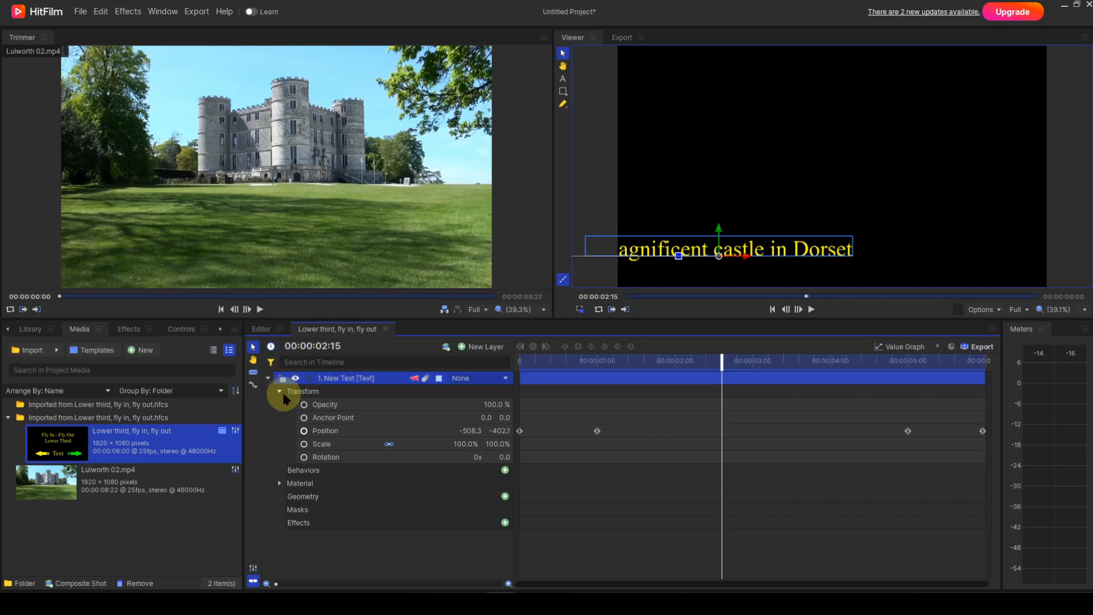
pyautogui.click(342, 432)
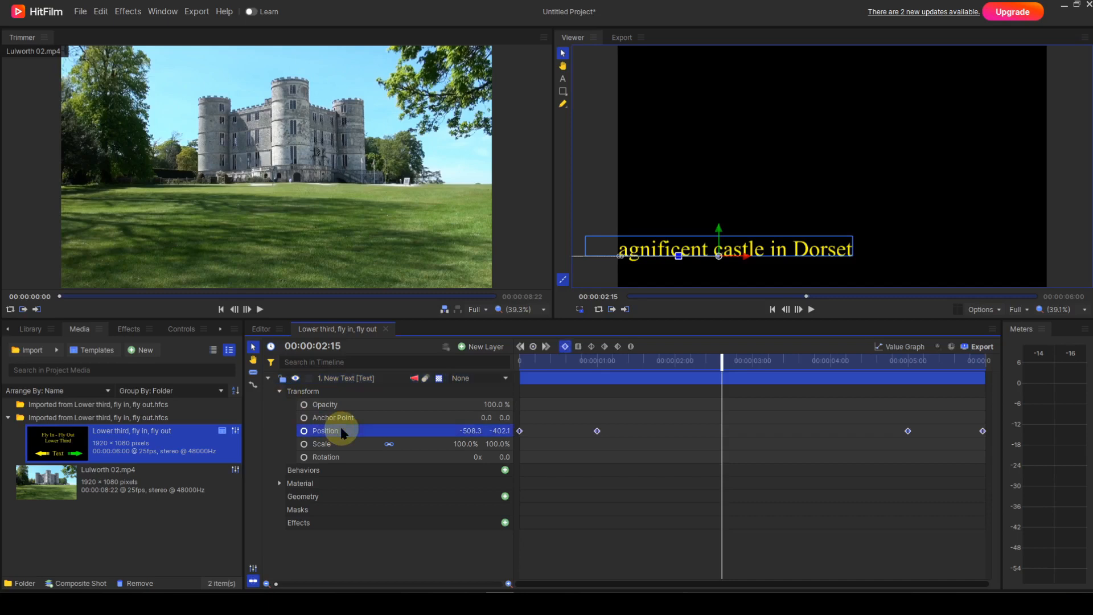
pyautogui.click(771, 310)
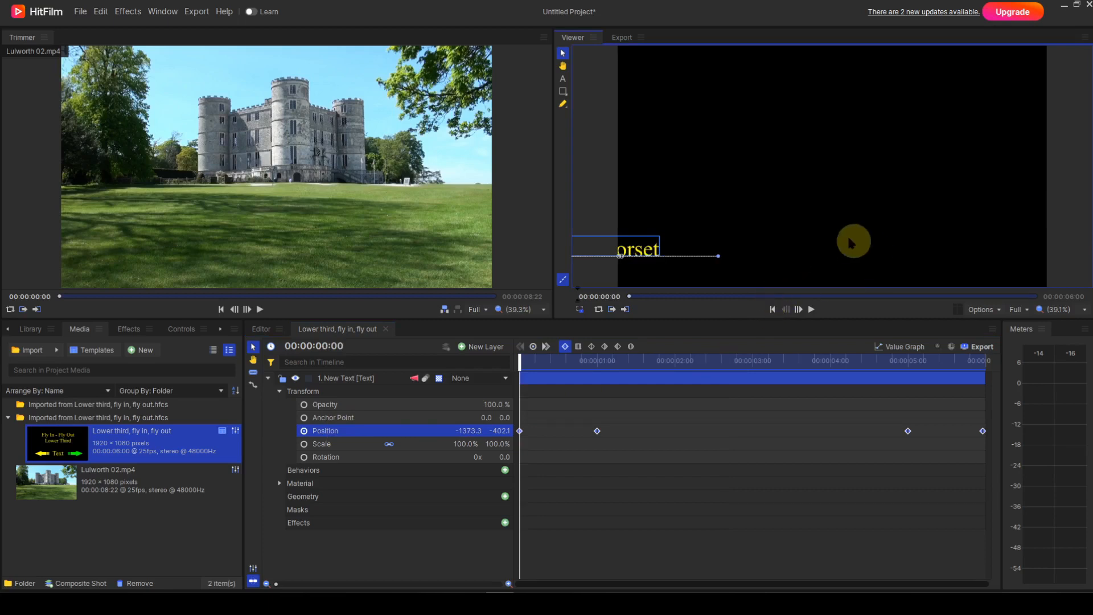
pyautogui.scroll(-2, 832, 238)
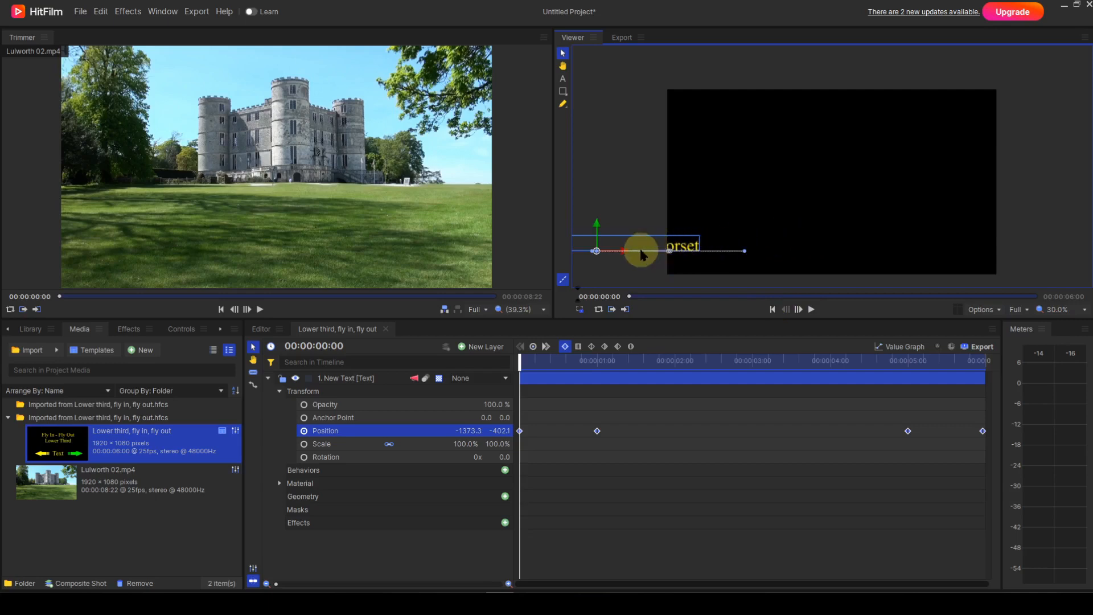
pyautogui.moveTo(626, 257); pyautogui.dragTo(594, 256)
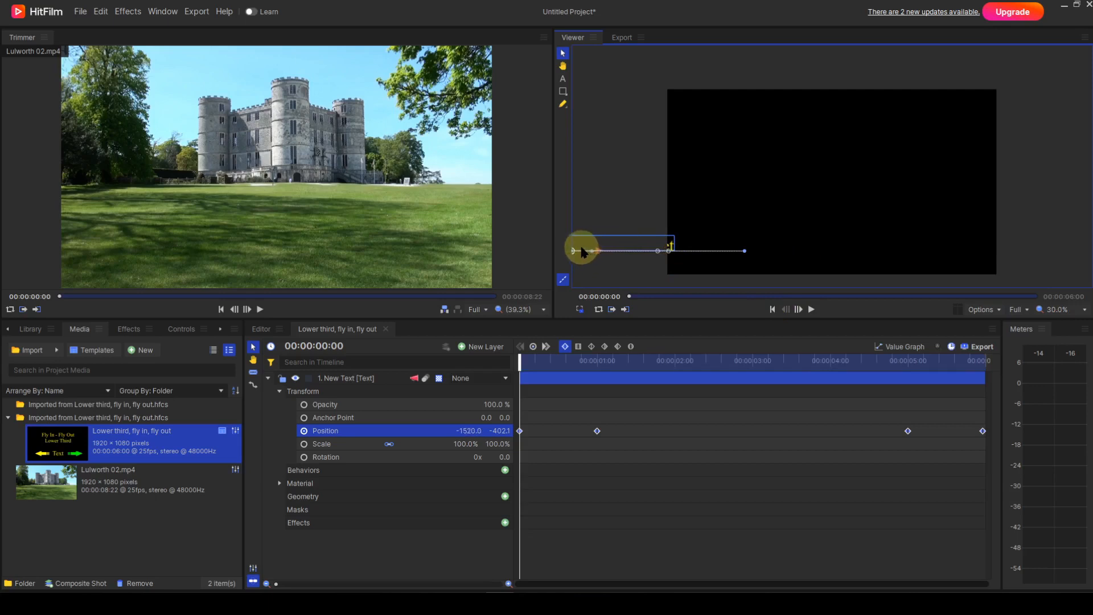
pyautogui.moveTo(578, 249); pyautogui.dragTo(561, 254)
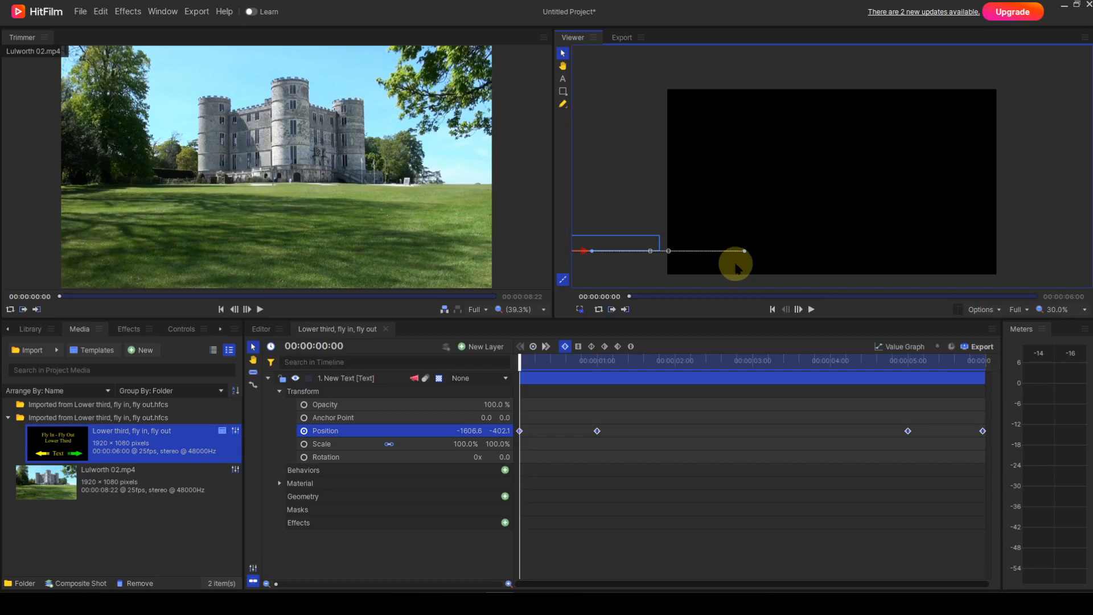
# Step: Shift the text at the 00:00:01:00 Position keyframe to X about -275 and copy that keyframe's value onto the 00:00:05:00 keyframe
pyautogui.click(546, 347)
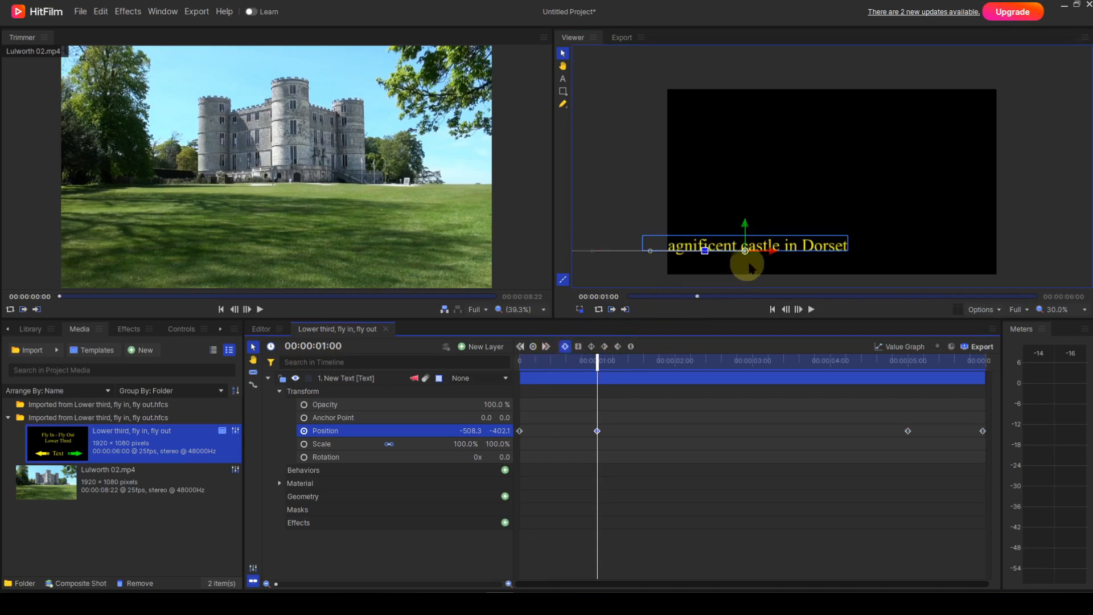
pyautogui.moveTo(774, 257); pyautogui.dragTo(813, 257)
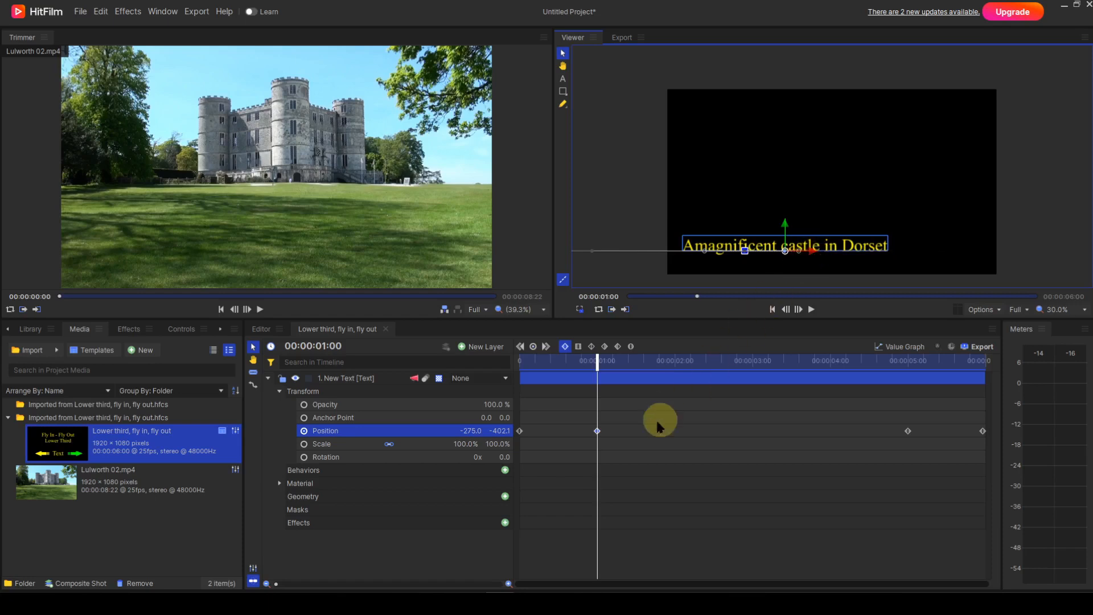
pyautogui.rightClick(597, 431)
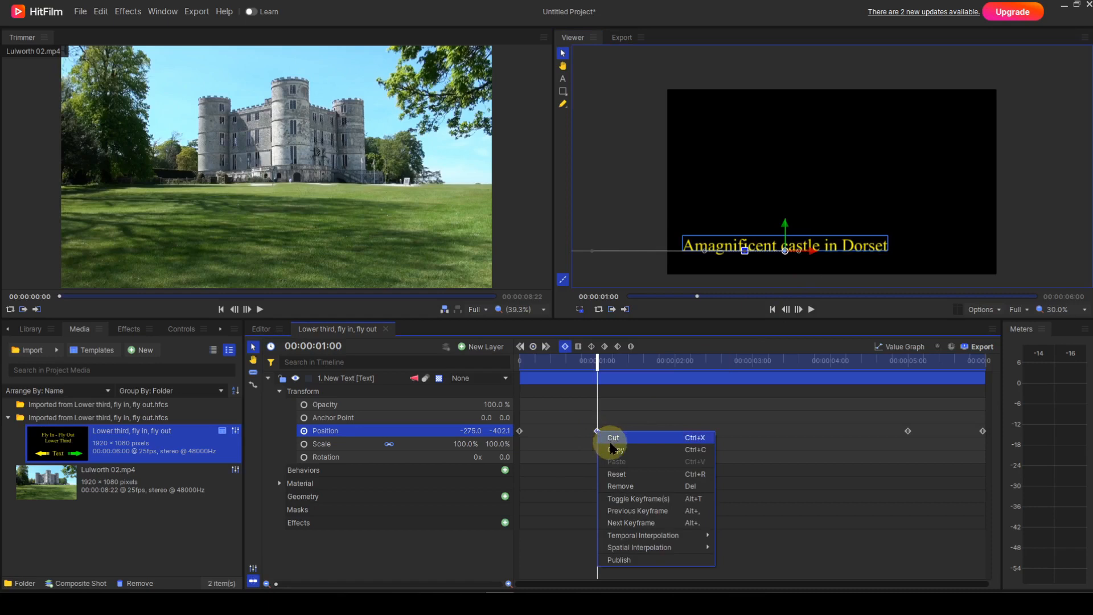
pyautogui.click(614, 450)
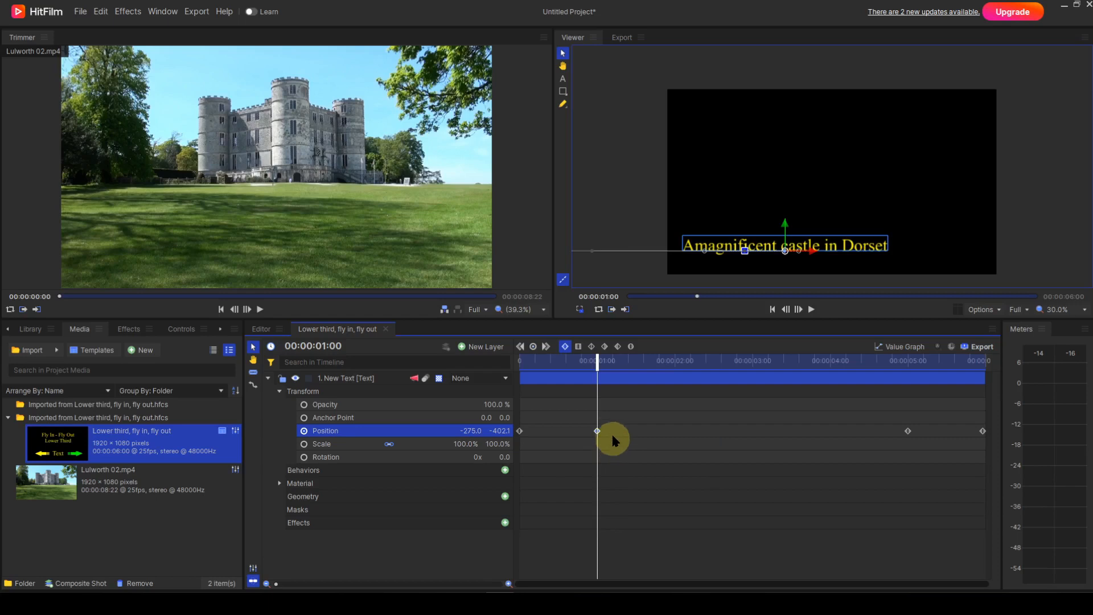
pyautogui.click(545, 347)
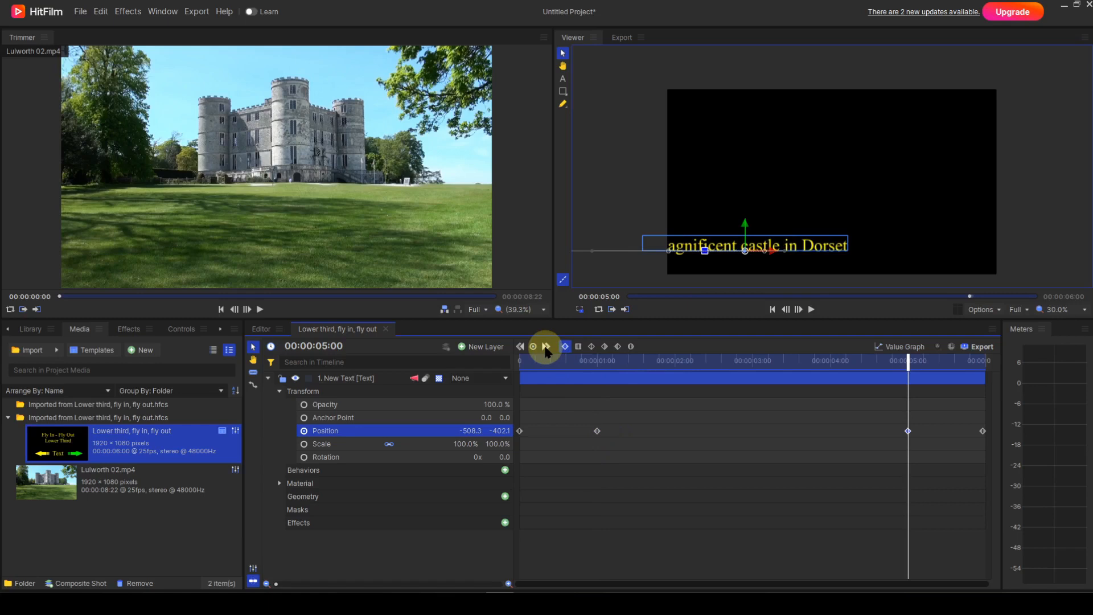
pyautogui.rightClick(908, 431)
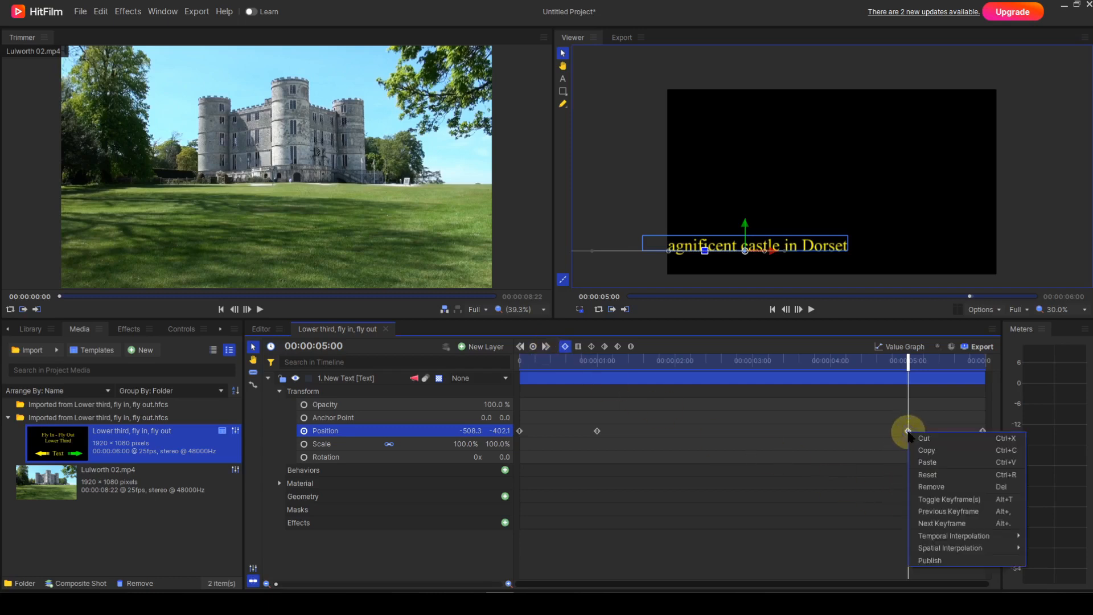
pyautogui.click(925, 461)
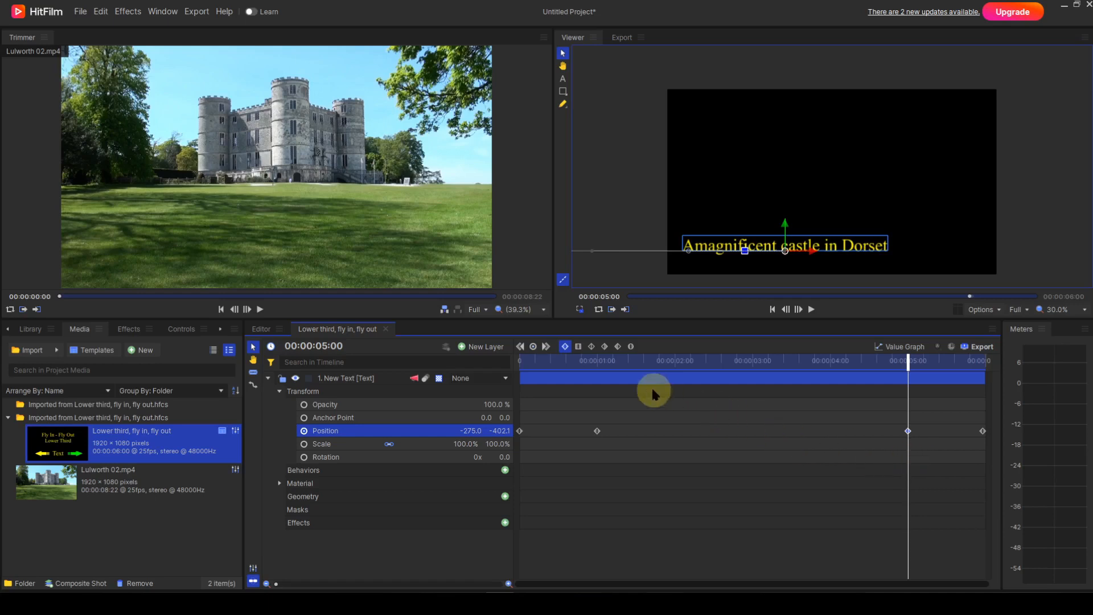
# Step: Copy the text's Position keyframe at 00:00:00:00 and paste its value onto the last keyframe at 00:00:05:24
pyautogui.click(523, 350)
pyautogui.click(523, 351)
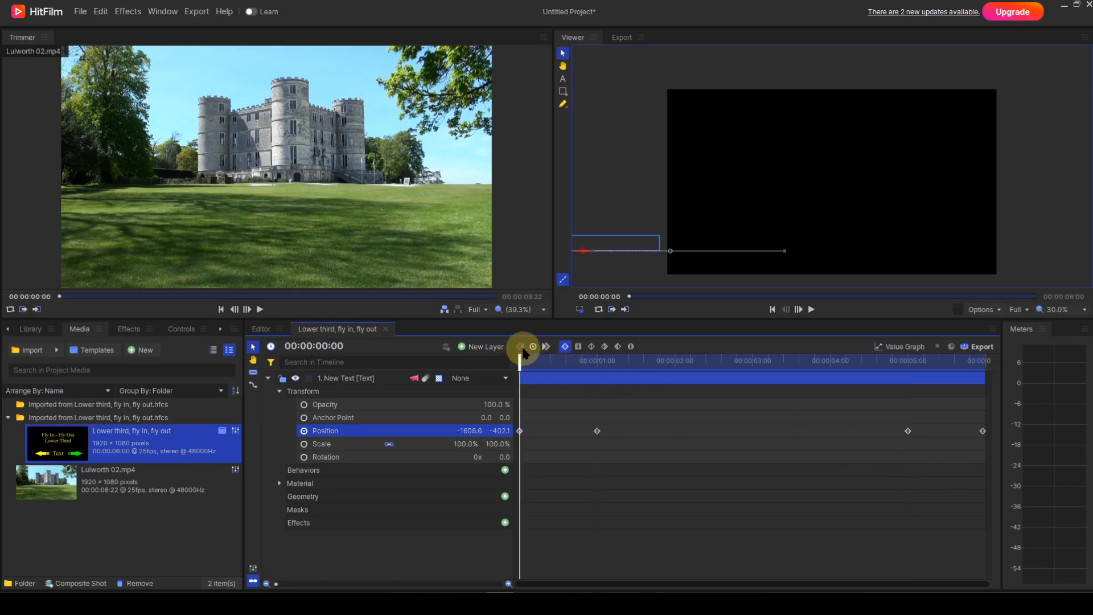
pyautogui.rightClick(520, 432)
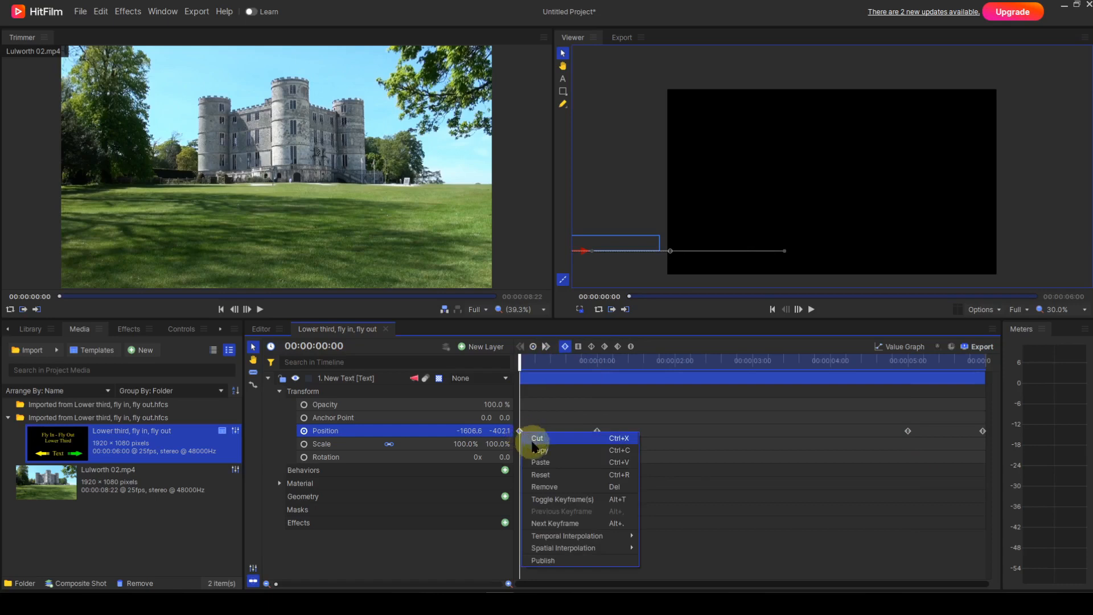
pyautogui.click(536, 449)
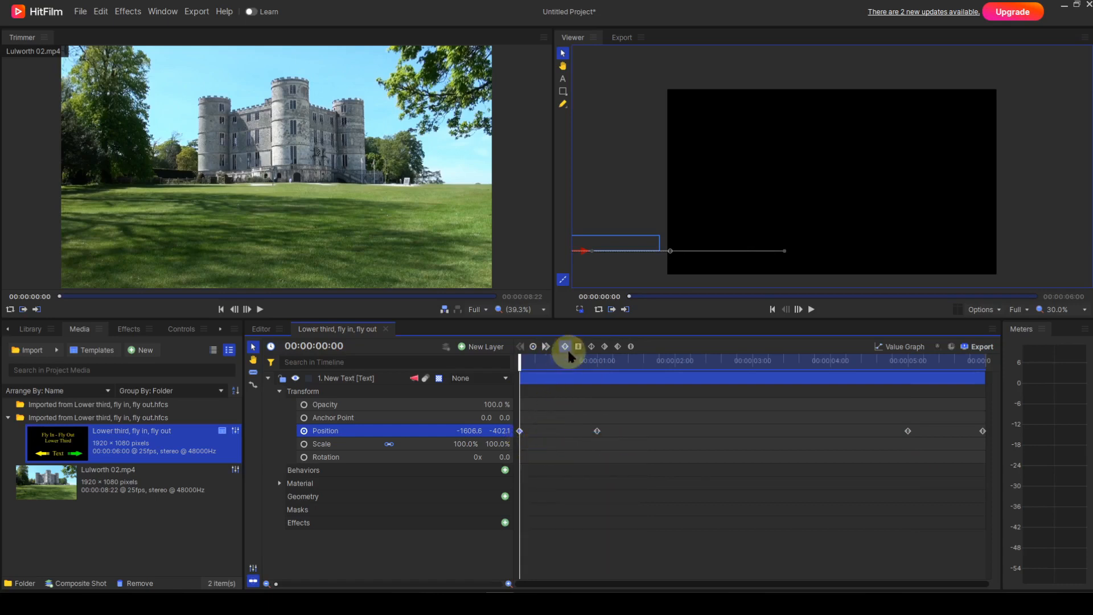
pyautogui.click(546, 347)
pyautogui.click(546, 346)
pyautogui.click(546, 347)
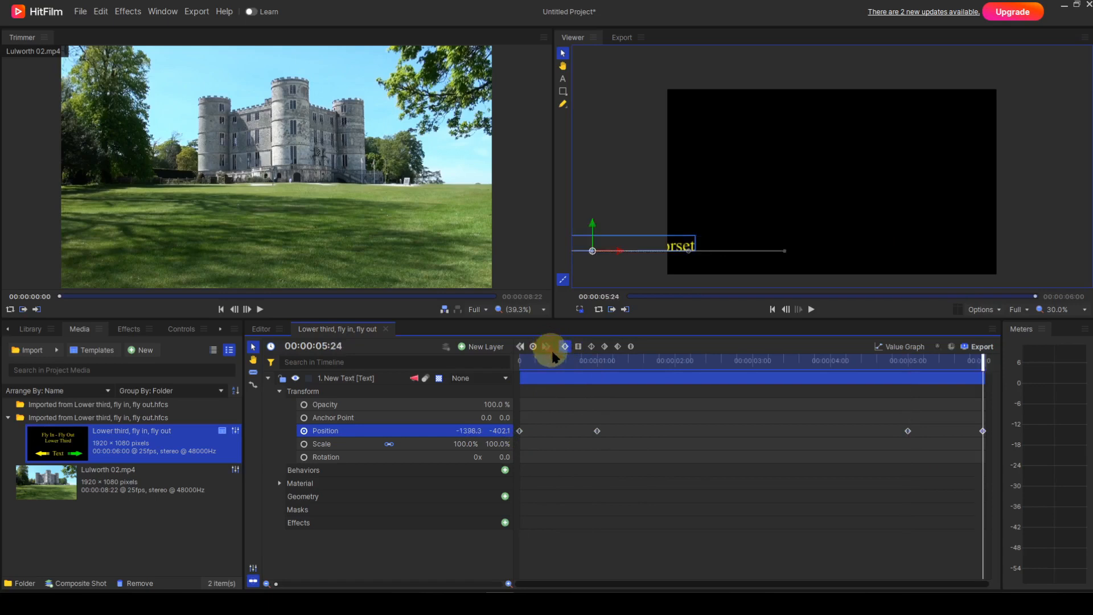
pyautogui.rightClick(984, 433)
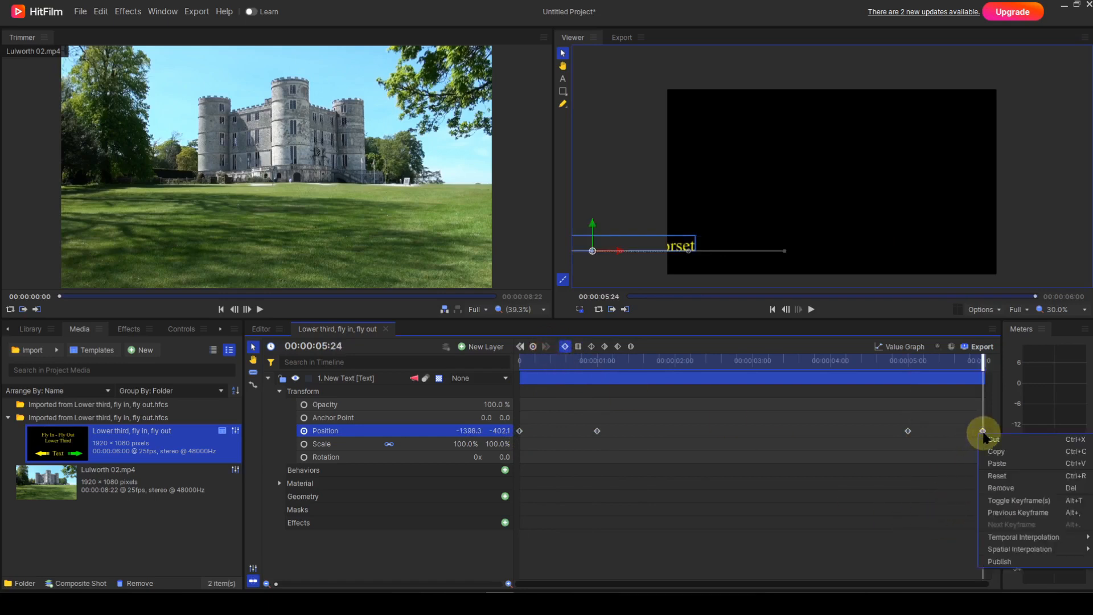
pyautogui.click(994, 464)
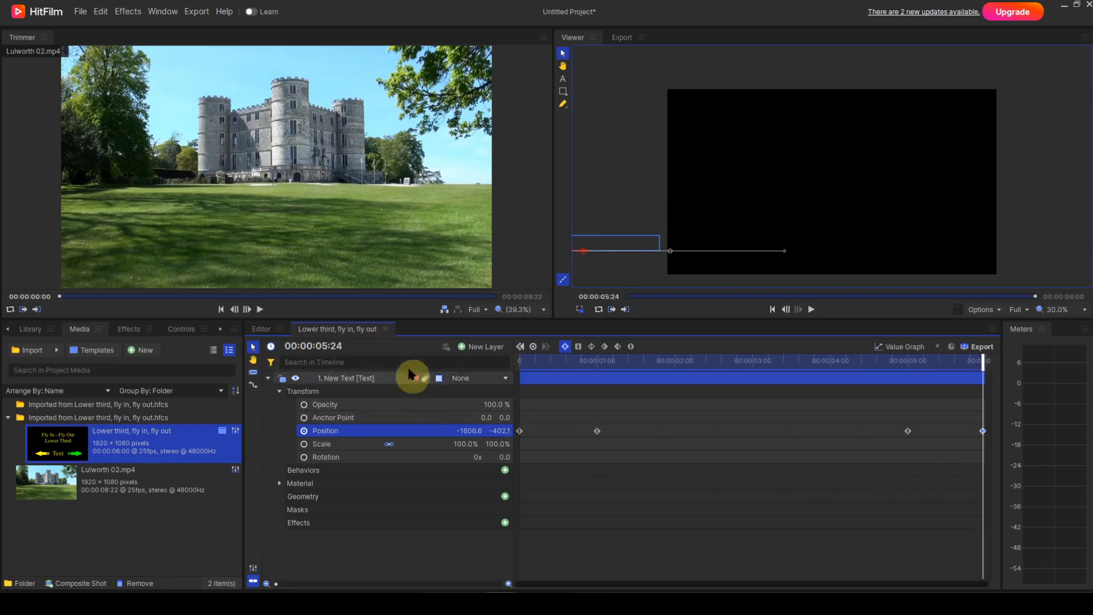
# Step: Close the composite shot and place "Lower third, fly in, fly out" on the Video 2 track, starting about 1.5 seconds in
pyautogui.click(386, 329)
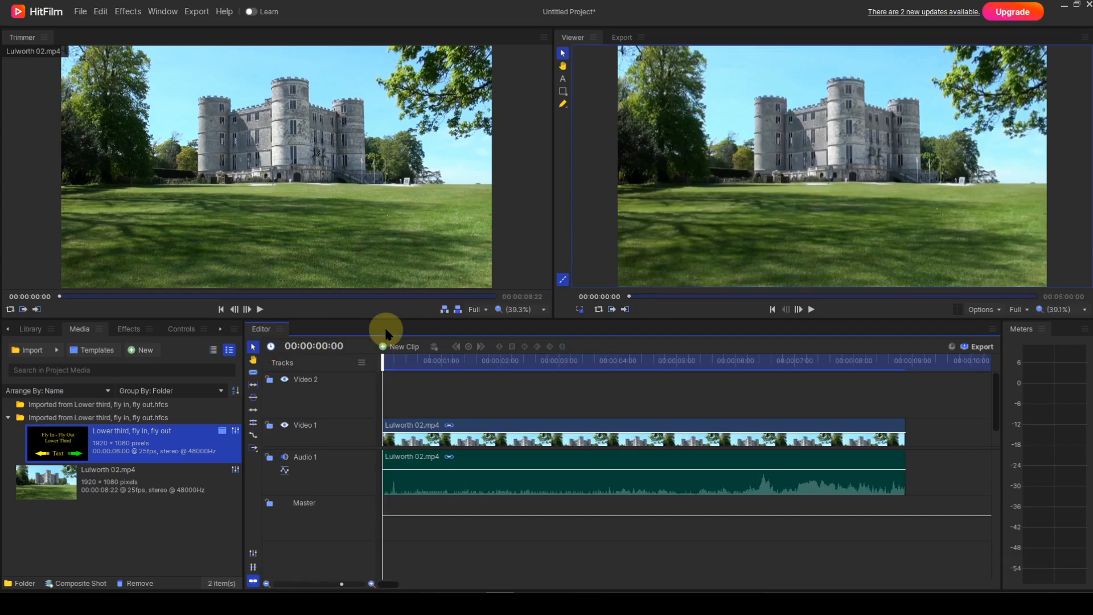
pyautogui.moveTo(155, 438); pyautogui.dragTo(469, 398)
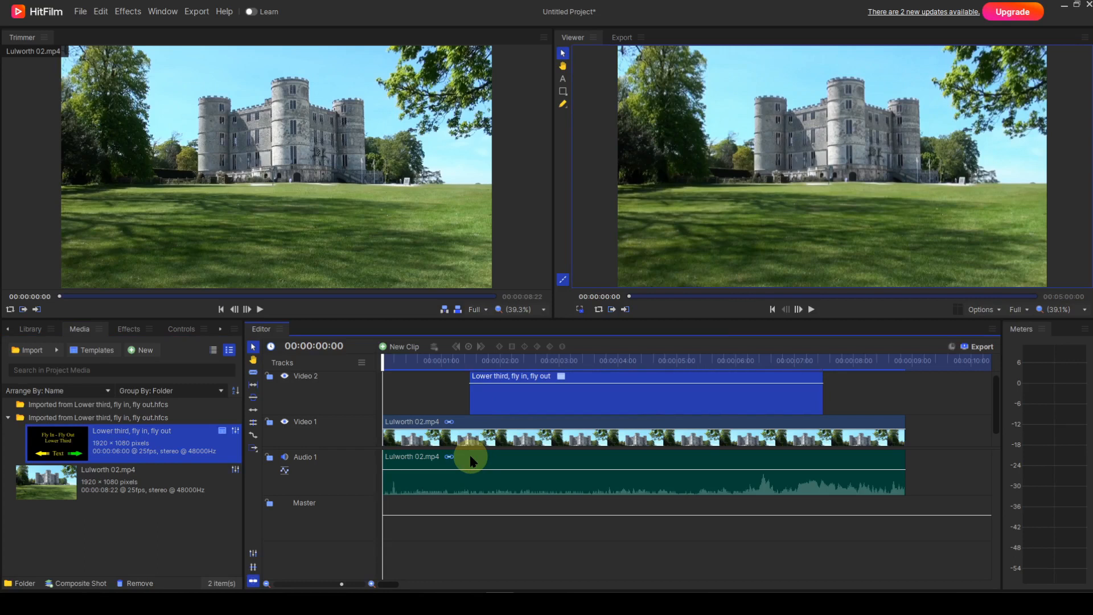
# Step: Play the edit twice from the start to check the lower third's fly-in and fly-out, and return to 00:00:00:00
pyautogui.click(811, 310)
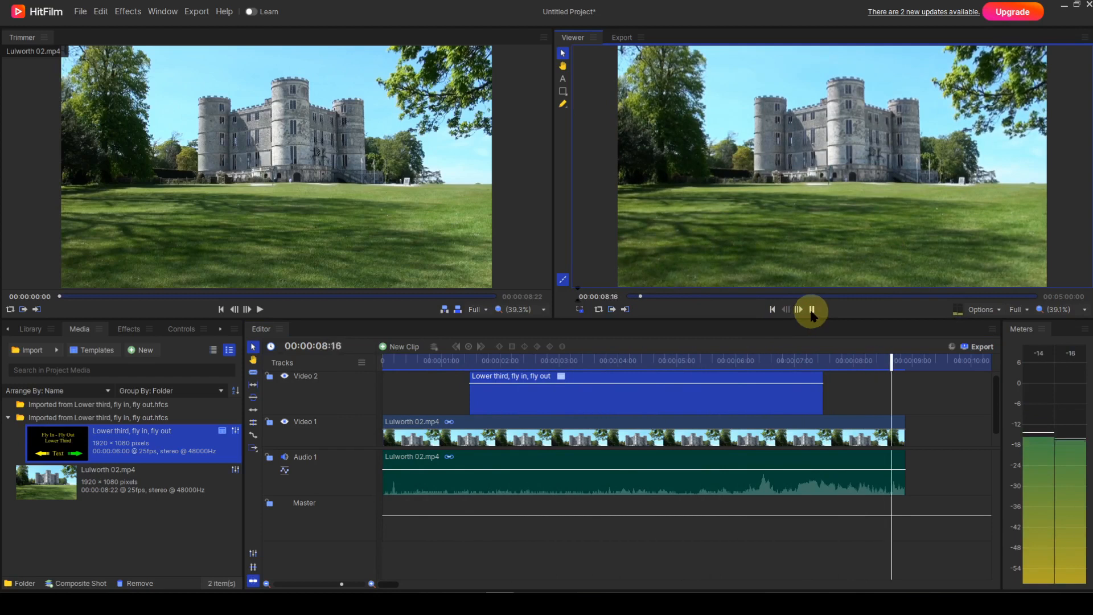
pyautogui.click(812, 309)
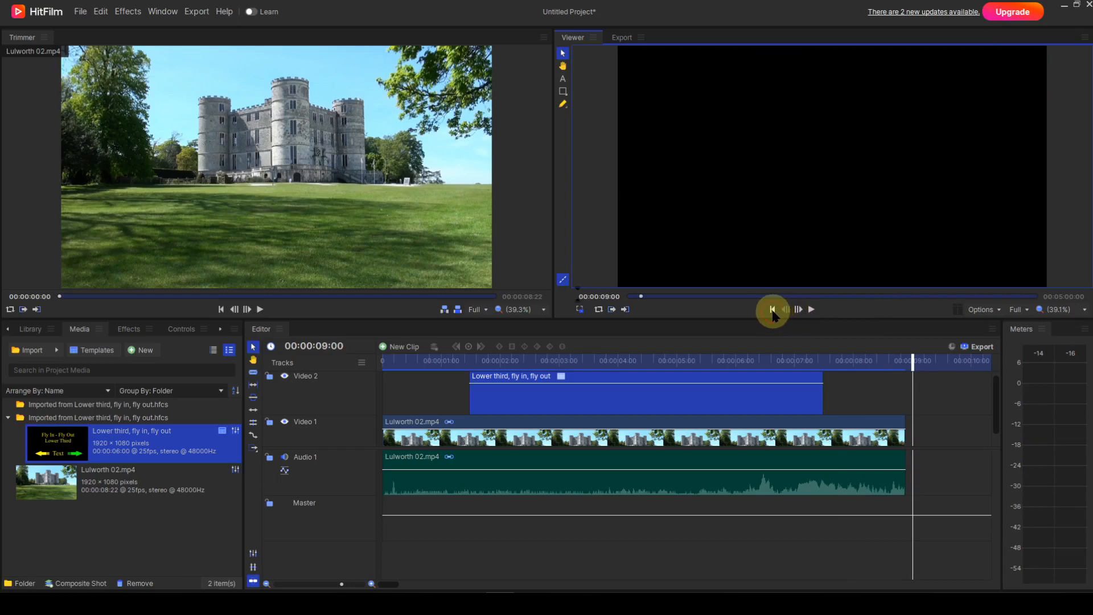
pyautogui.click(773, 310)
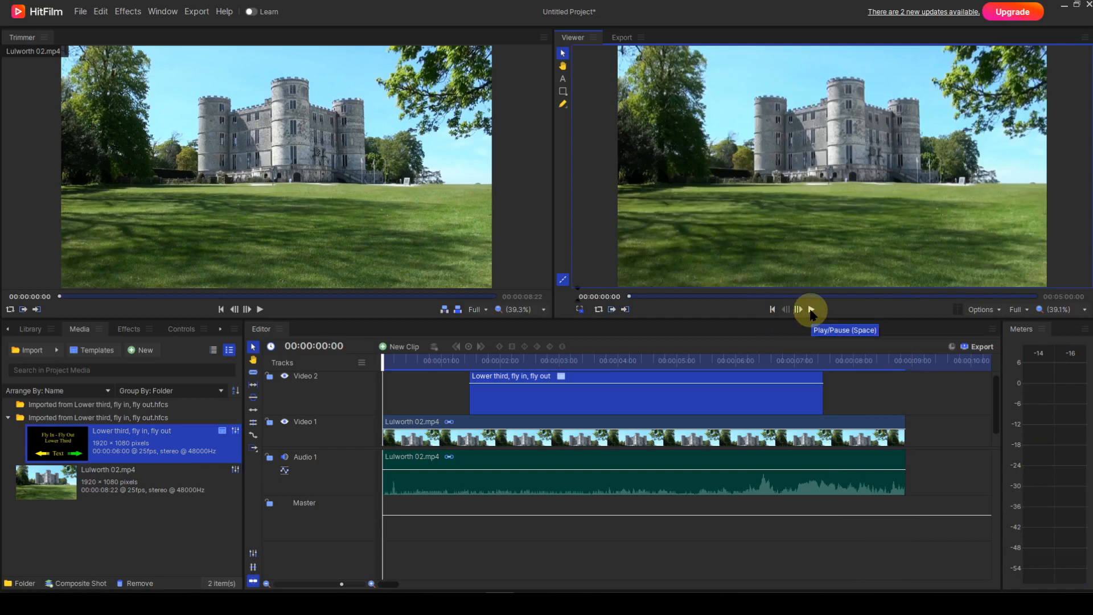
pyautogui.click(812, 311)
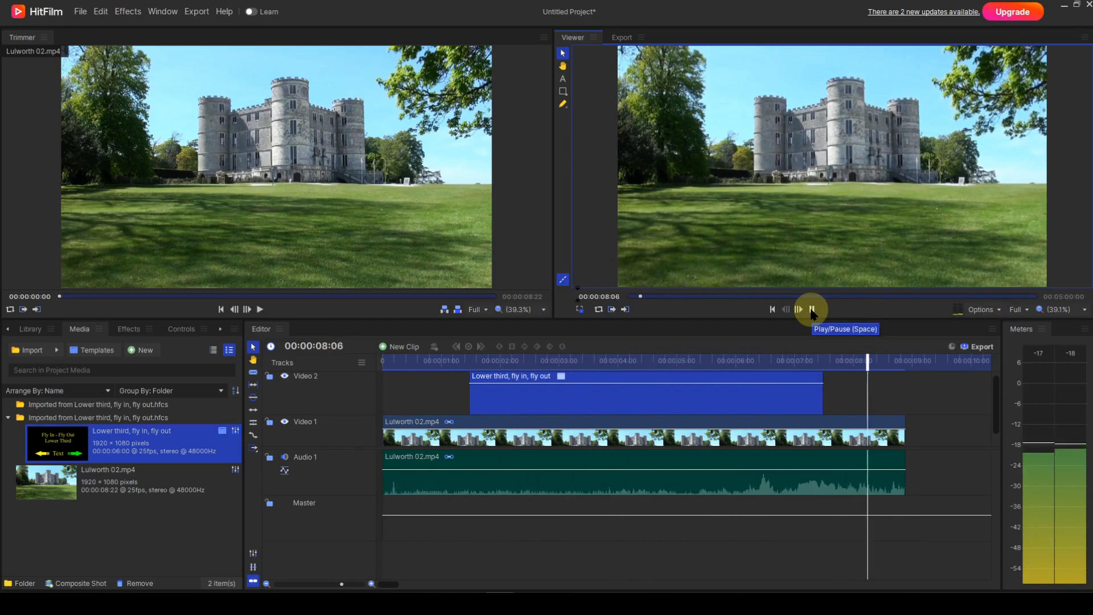
pyautogui.click(812, 309)
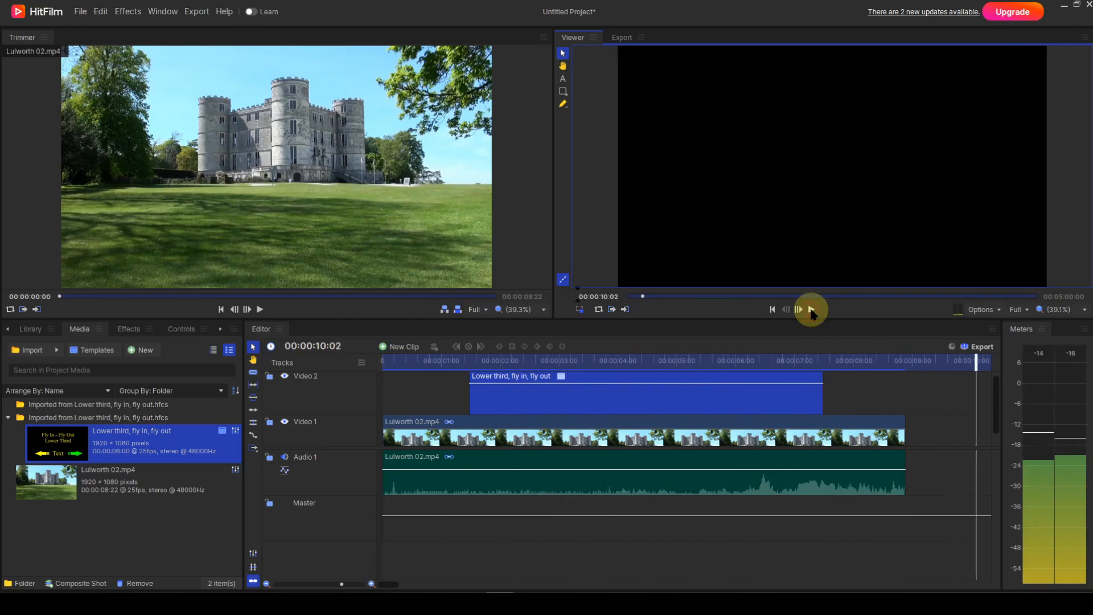
pyautogui.click(772, 309)
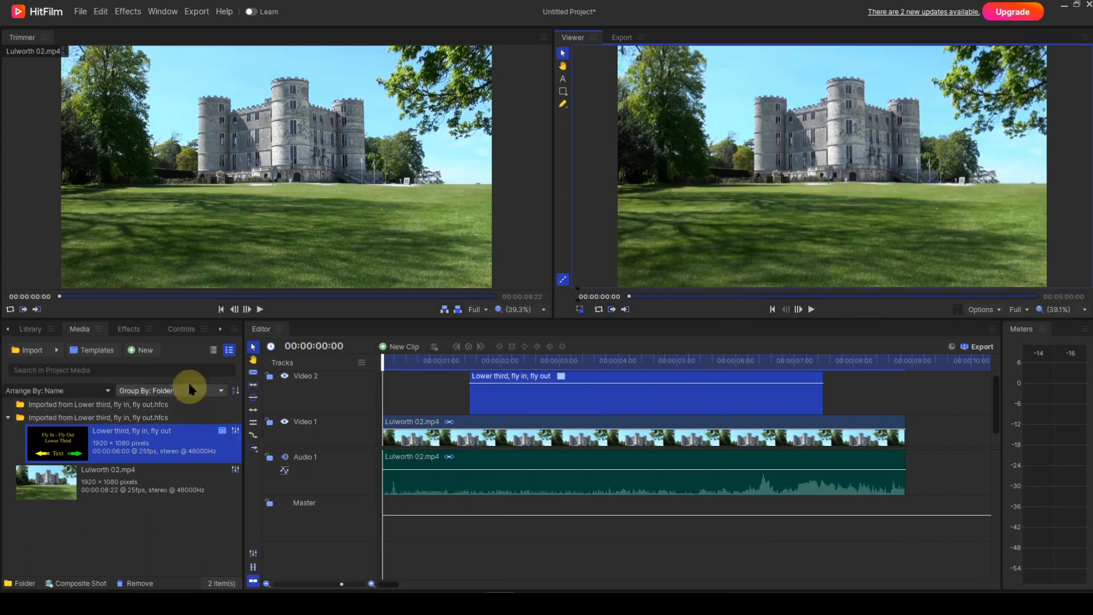
# Step: With the playhead at 00:00:03:16, edit the lower third clip's New Text to read "A magnificent castle in Dorset"
pyautogui.click(185, 332)
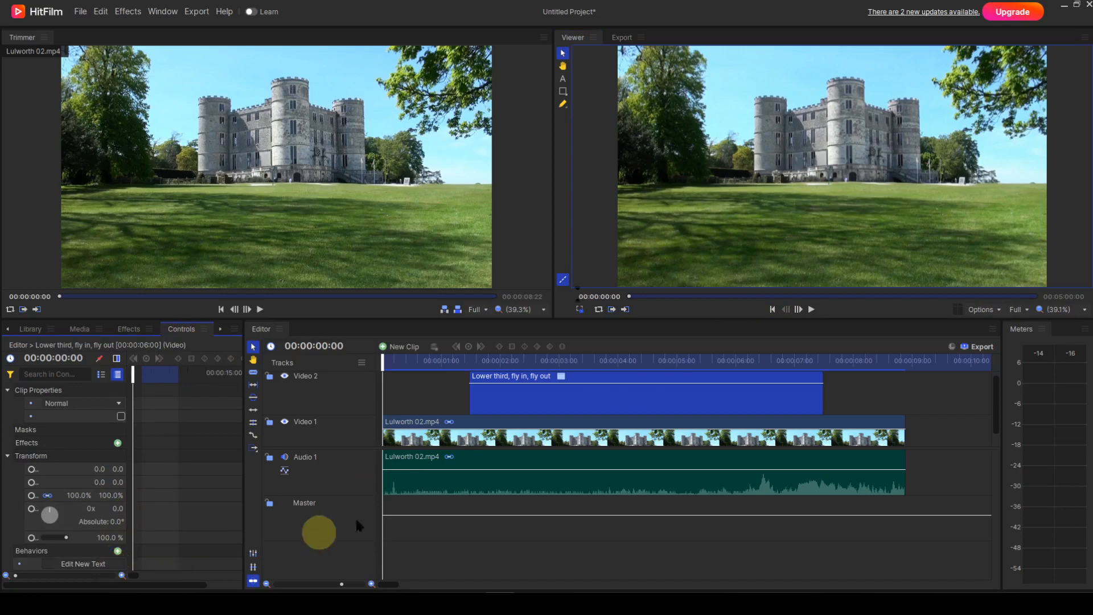
pyautogui.click(597, 360)
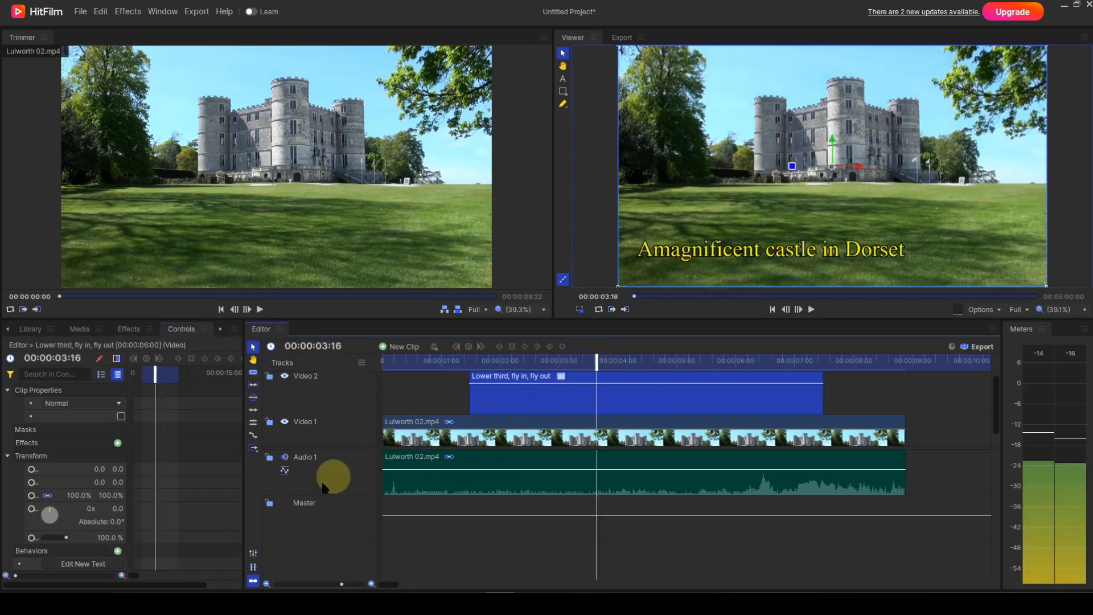
pyautogui.click(84, 564)
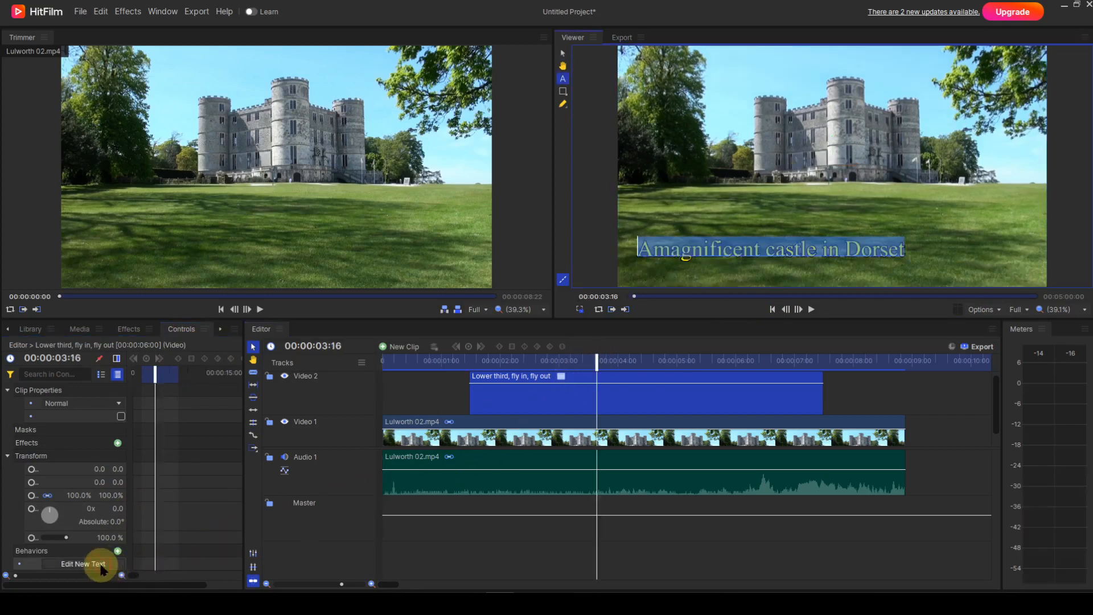
pyautogui.click(652, 249)
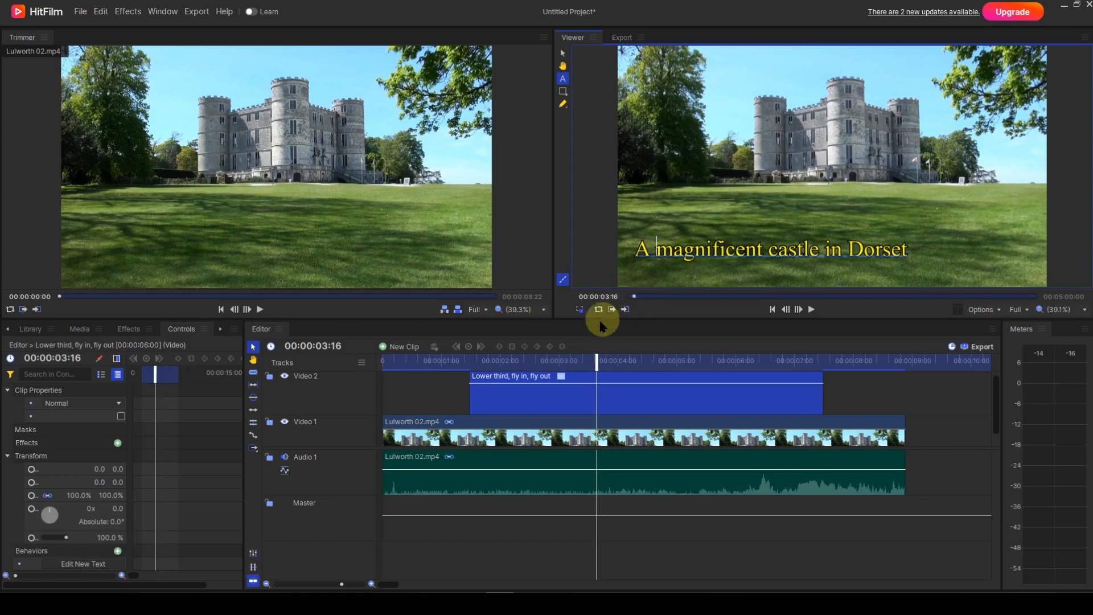
pyautogui.click(563, 53)
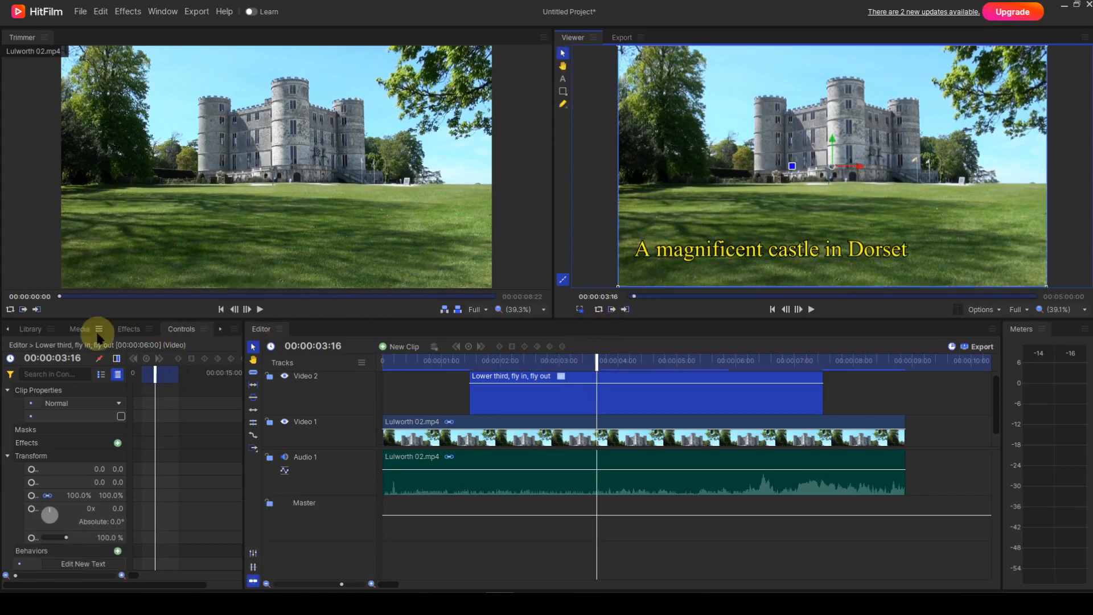
pyautogui.click(79, 329)
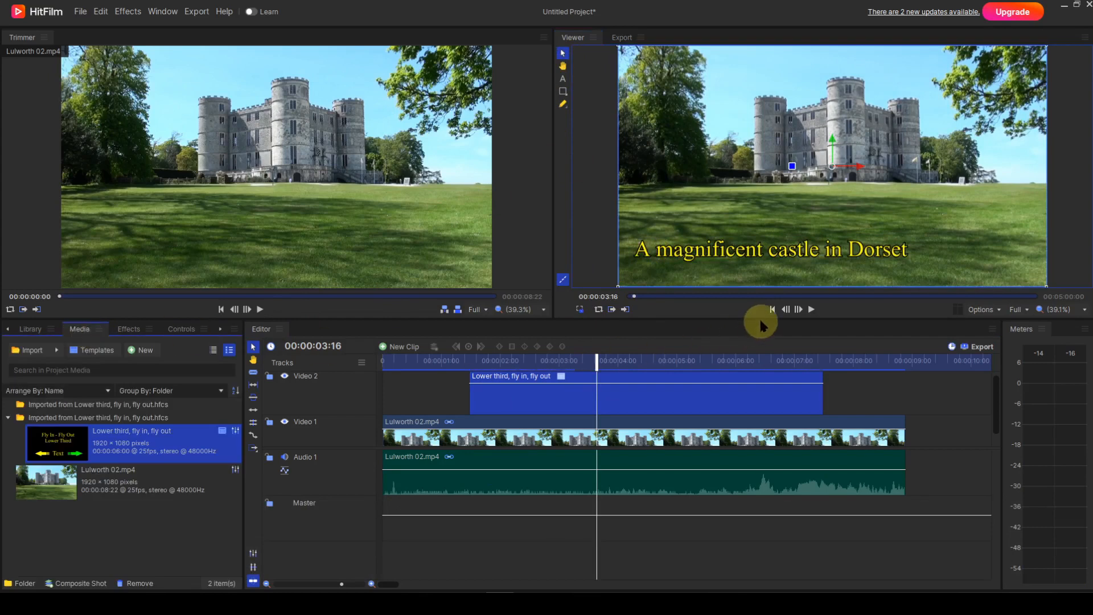
# Step: Play the edit from the beginning to review the corrected lower third over the castle video
pyautogui.click(772, 310)
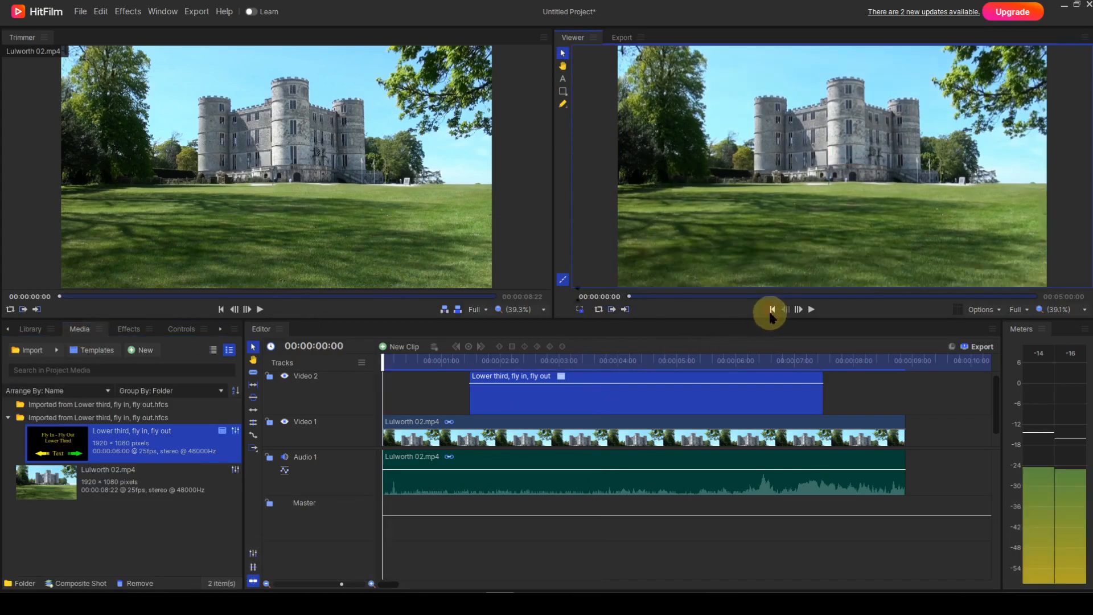
pyautogui.click(812, 310)
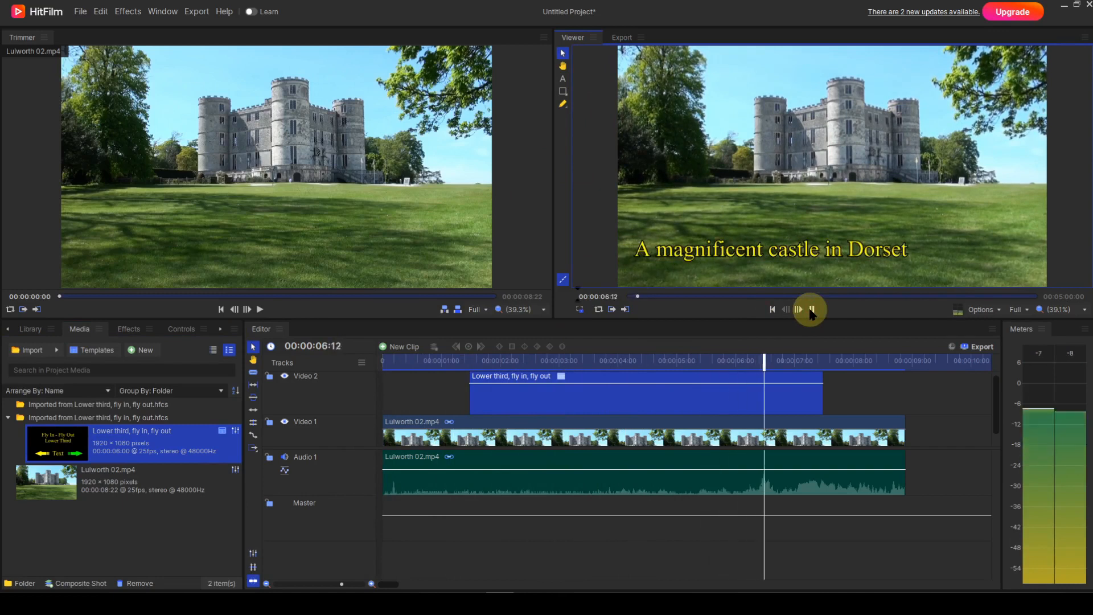
pyautogui.click(812, 309)
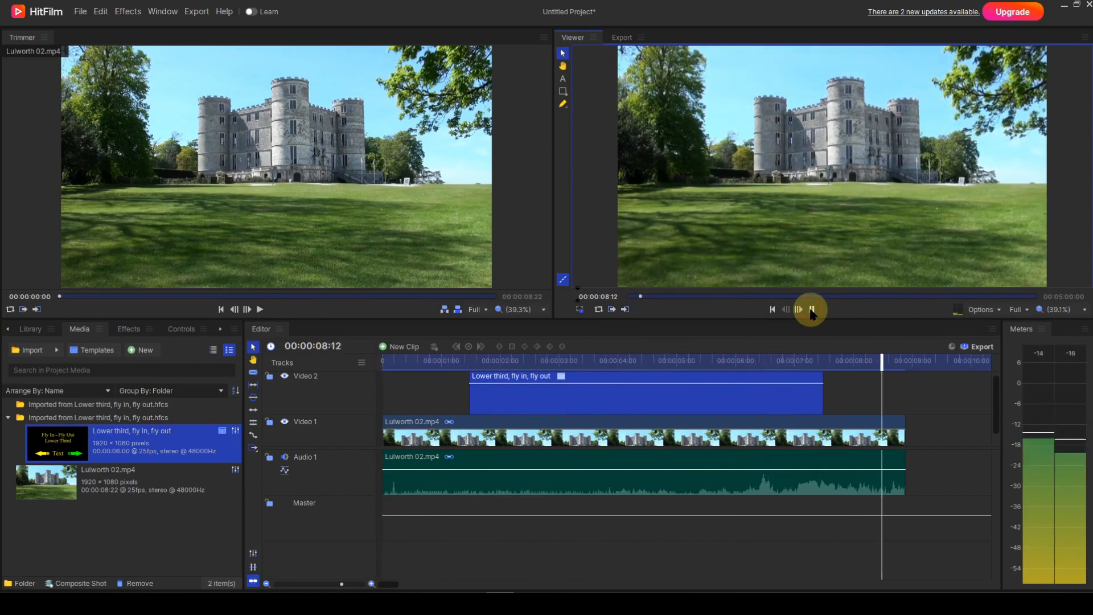